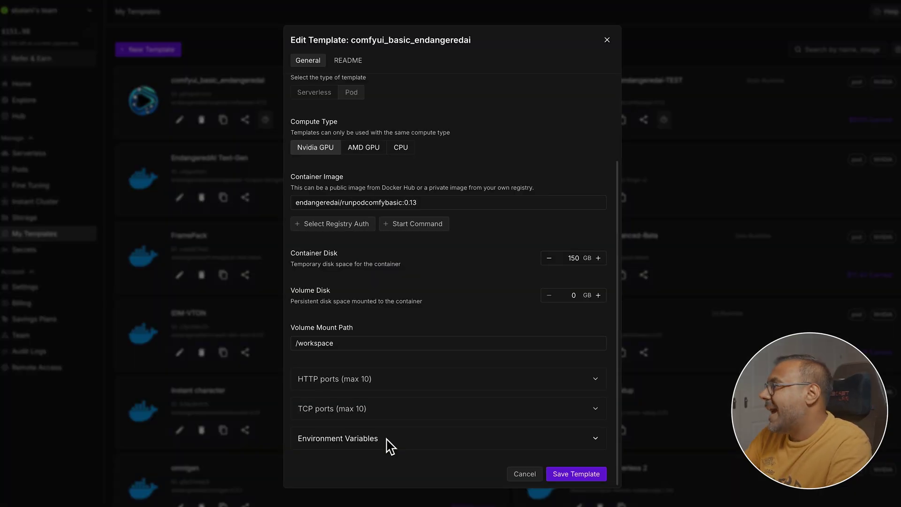
Expand the environment variables of the comfyui_basic_endangeredai template.
click(389, 438)
Change the INSTALL_WAN_2_2_MAIN, I2V_14B_FP16 and T2V_14B_FP16 values from their defaults to 1.
scroll(413, 408, down, 10)
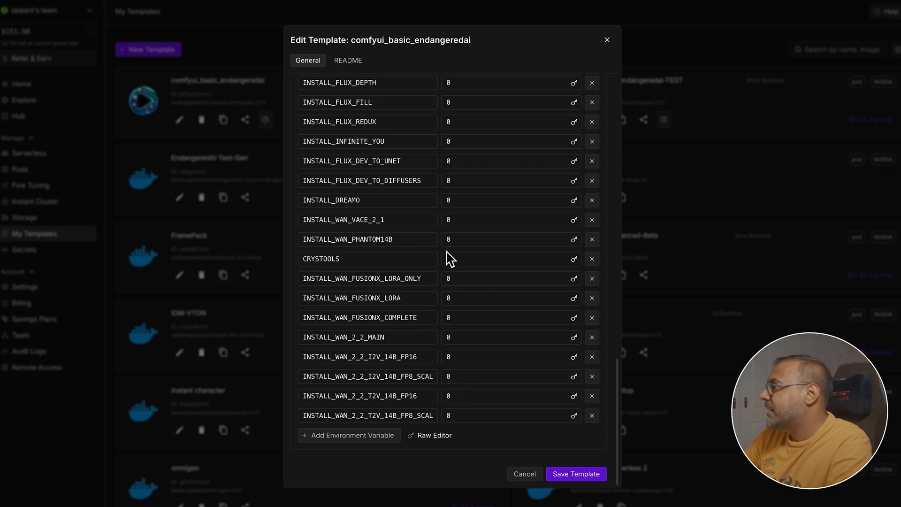
double_click(464, 342)
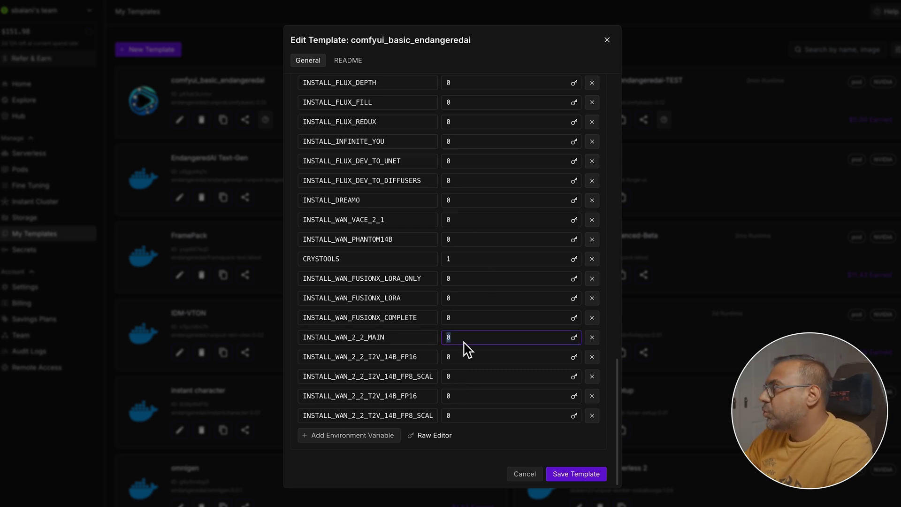
text(1)
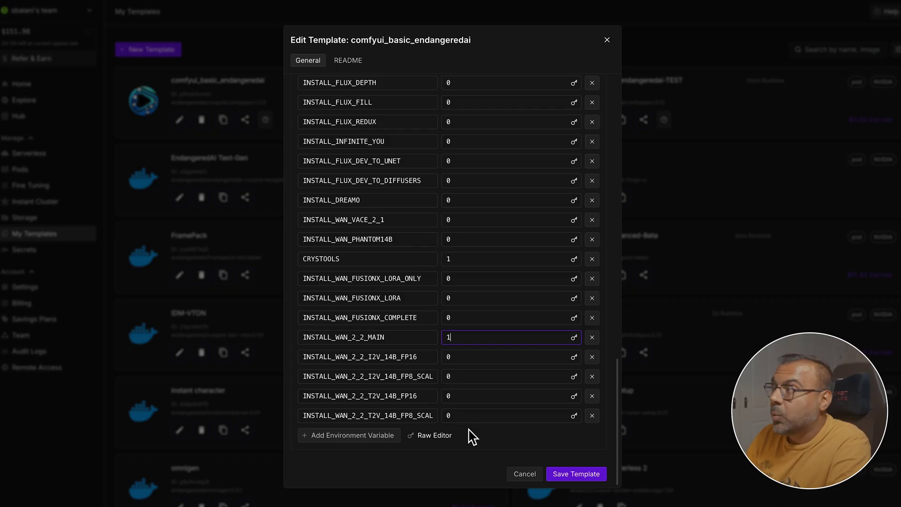
double_click(449, 357)
text(1)
double_click(448, 397)
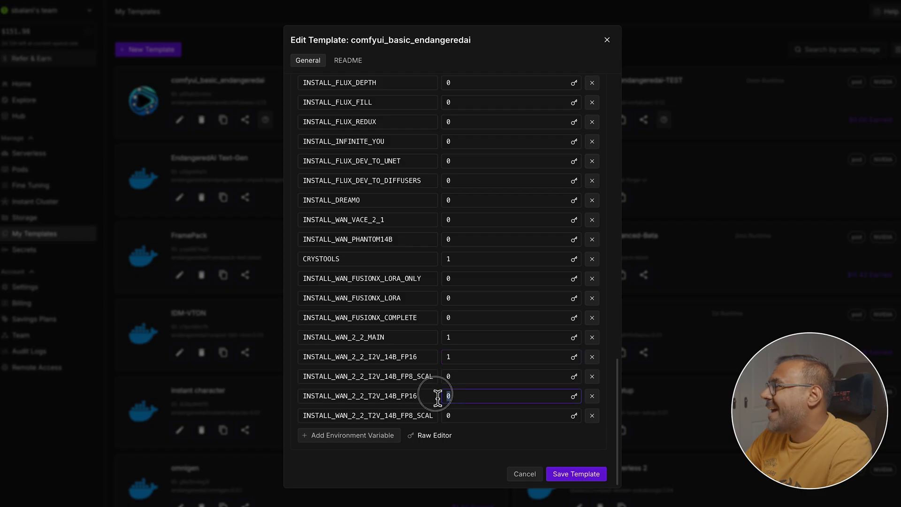
text(1)
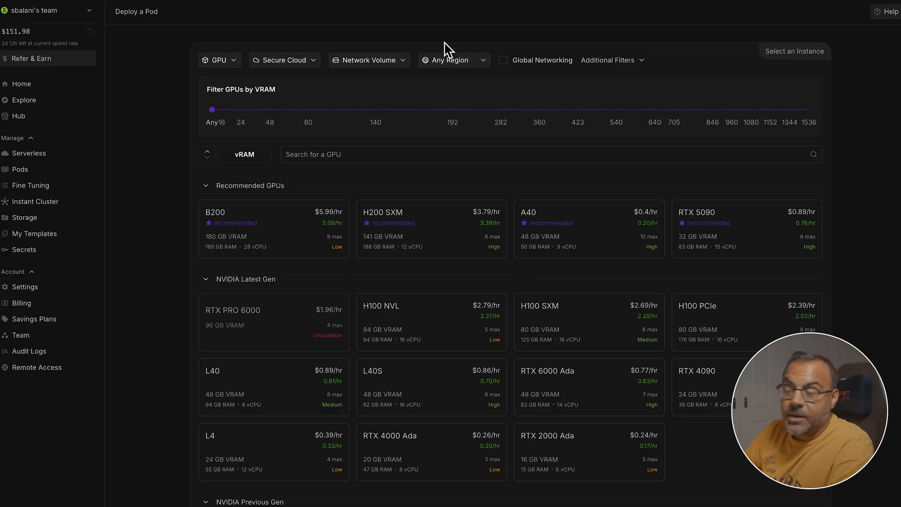
Choose the H100 PCIe GPU for the new pod.
scroll(634, 278, down, 1)
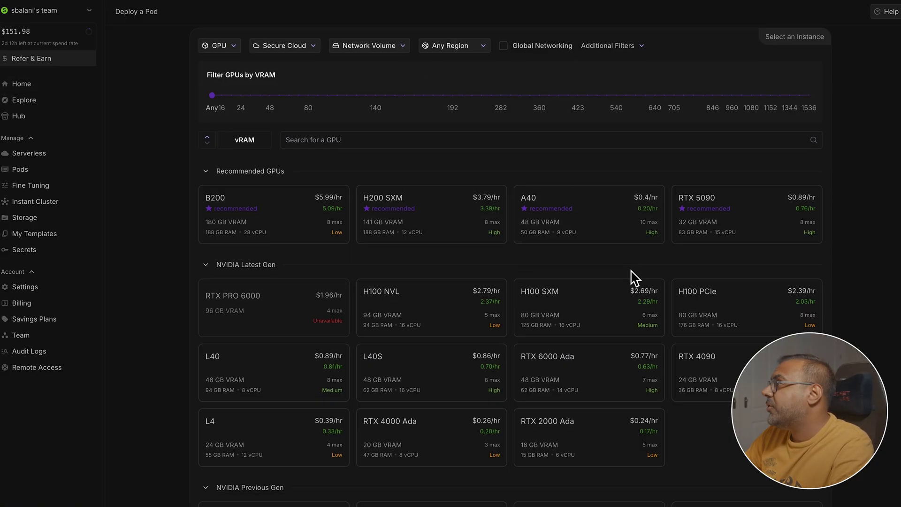
scroll(634, 278, down, 3)
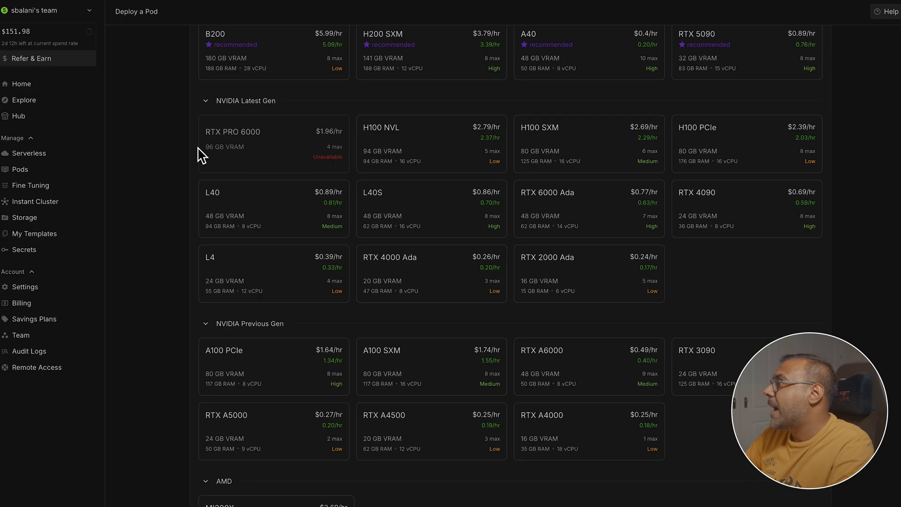
click(699, 164)
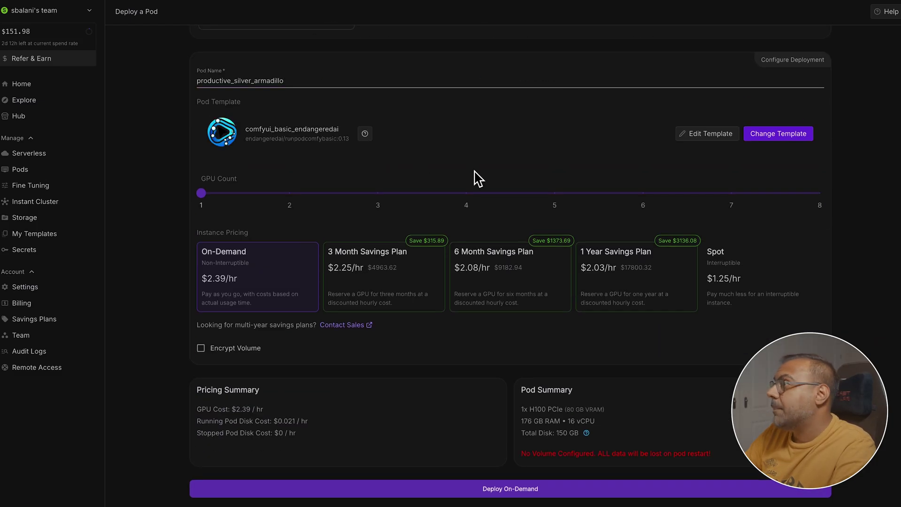
Review the template overrides unchanged, deploy on demand, and show the running pod's connection options.
click(701, 134)
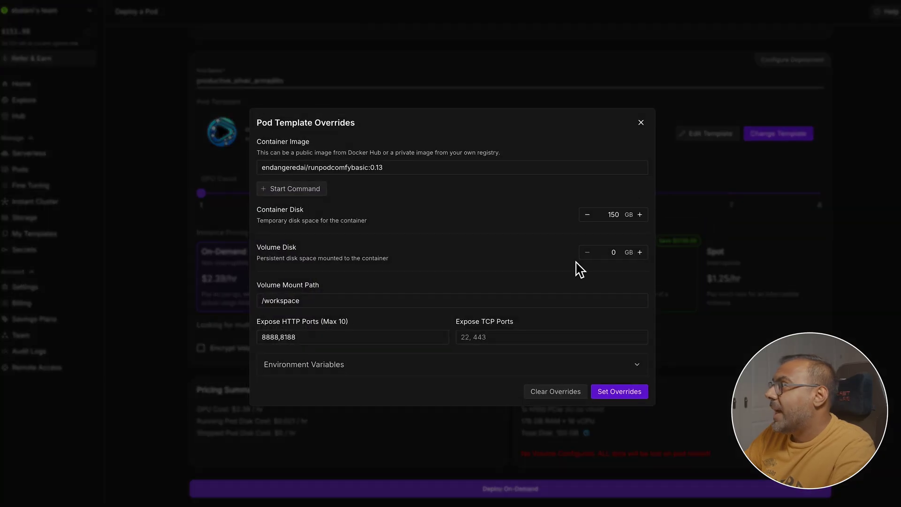
click(364, 372)
scroll(360, 362, down, 15)
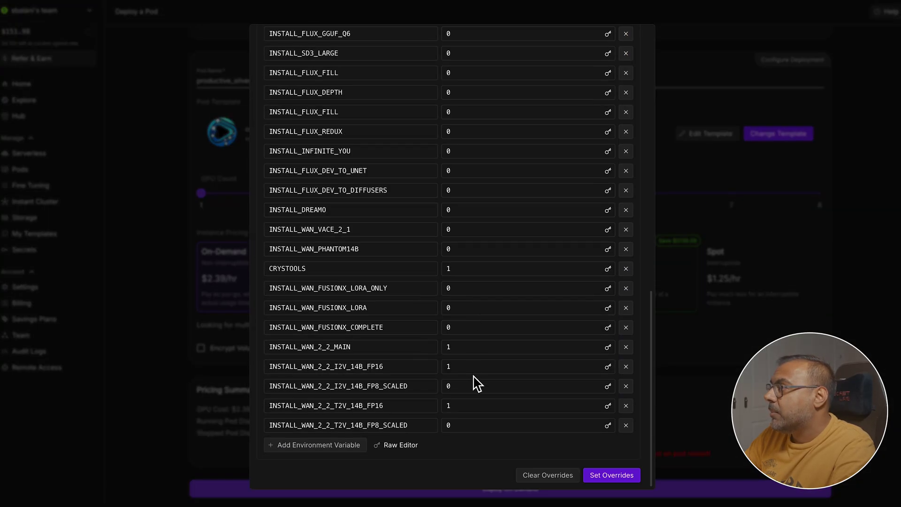
click(712, 428)
click(471, 491)
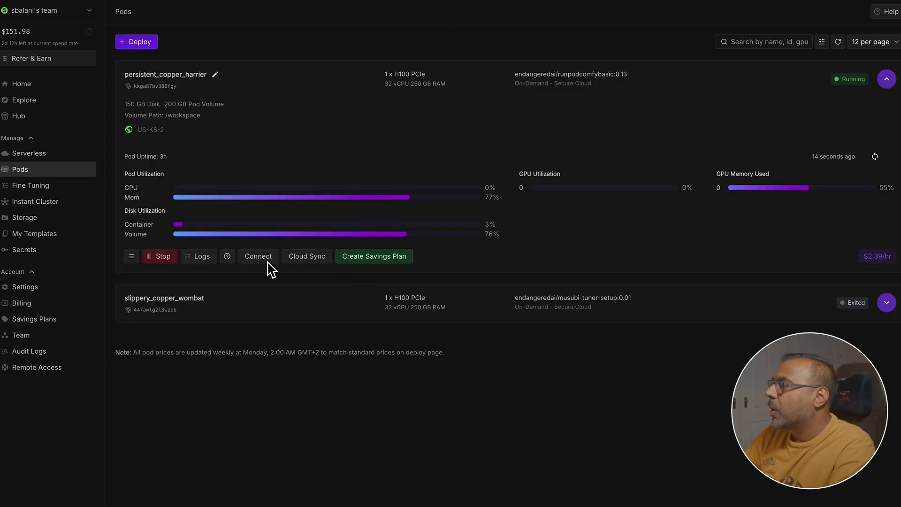
click(254, 262)
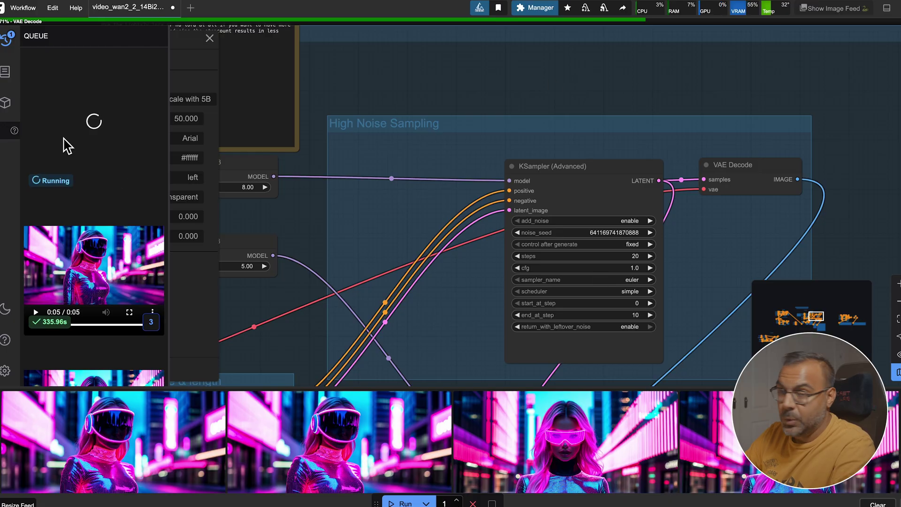
scroll(454, 91, down, 10)
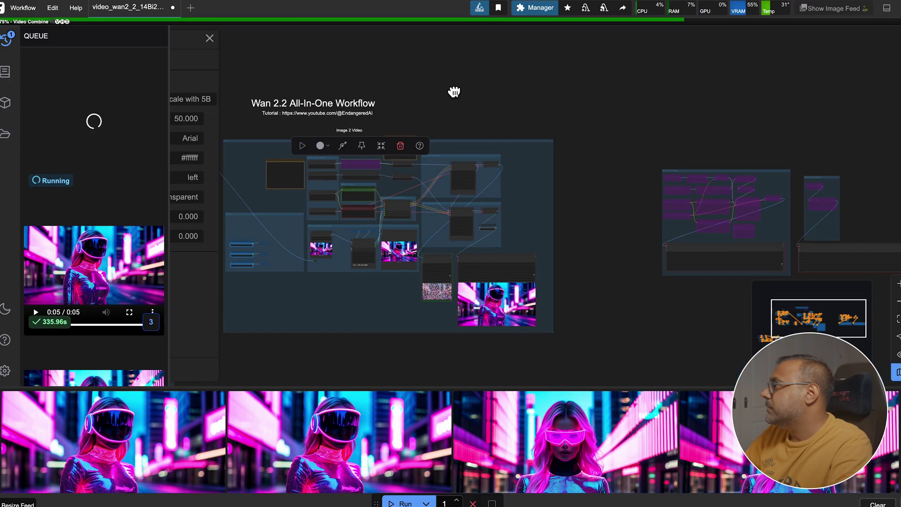
drag(495, 338, 372, 268)
key(1)
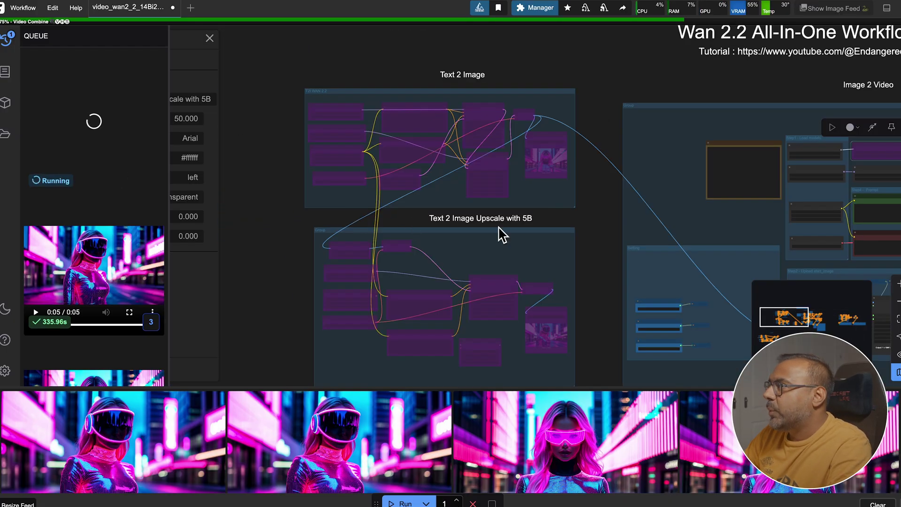
scroll(233, 167, down, 3)
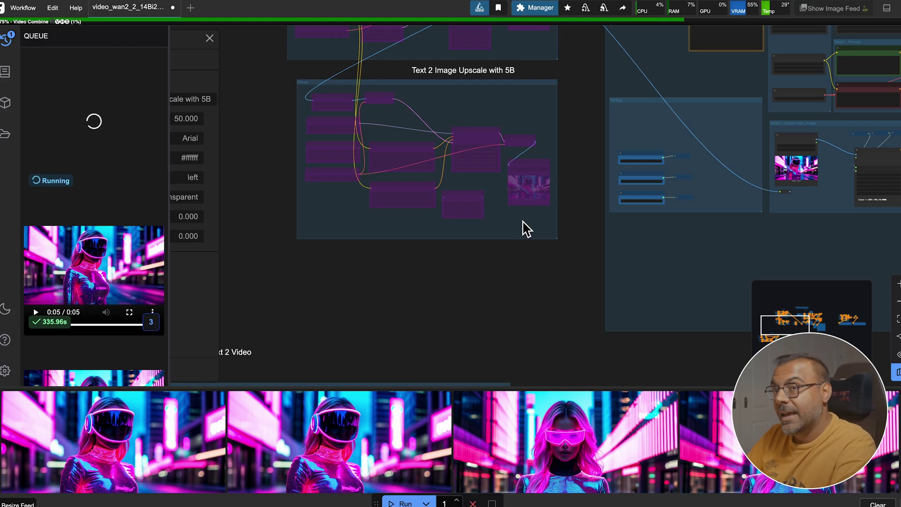
key(2)
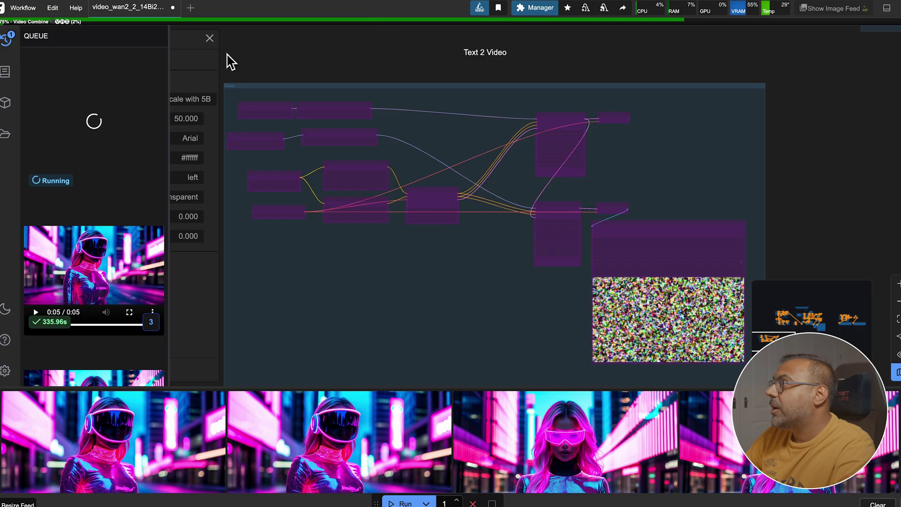
key(3)
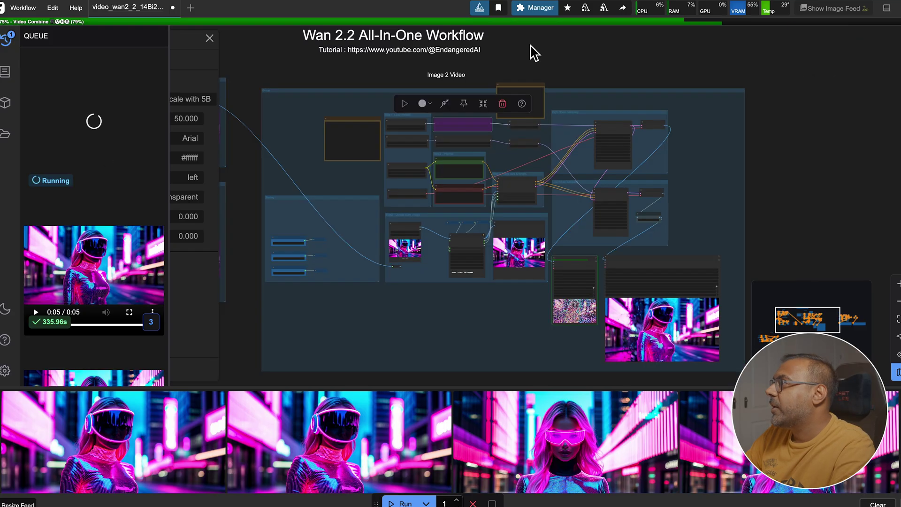
key(4)
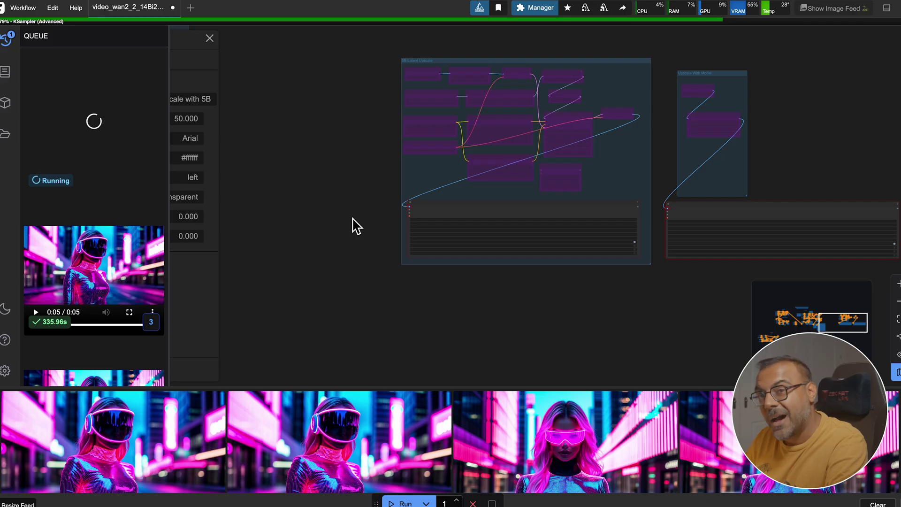
key(5)
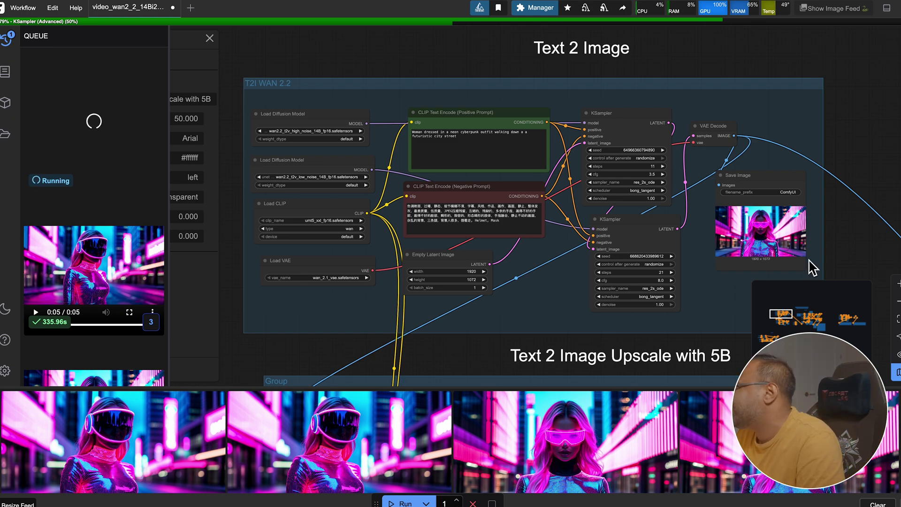
scroll(301, 129, up, 3)
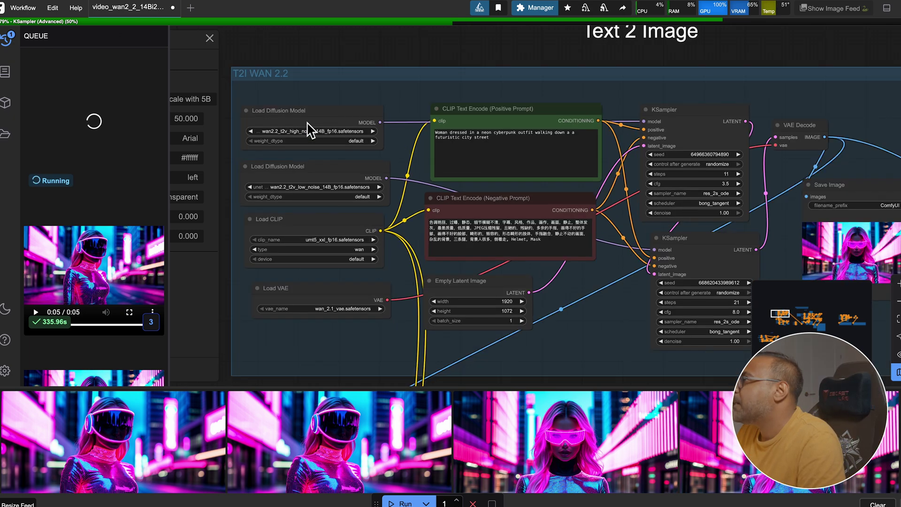
drag(289, 47, 330, 40)
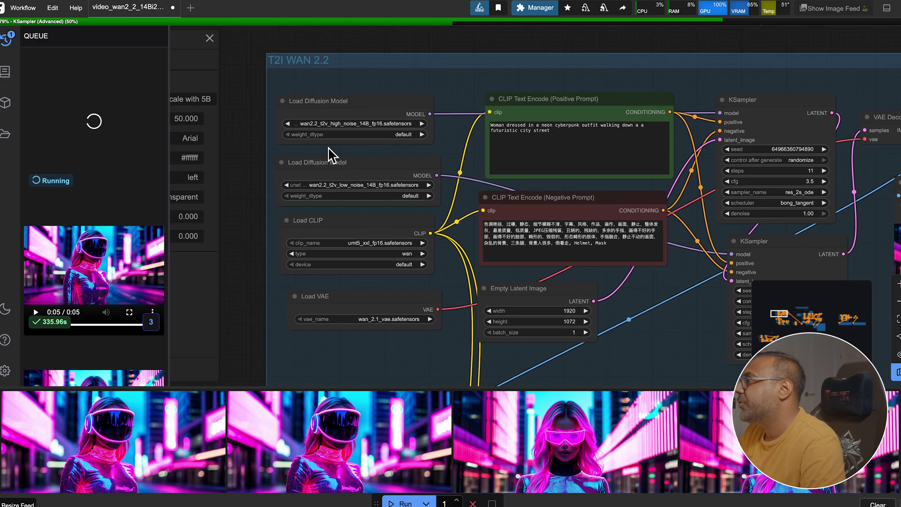
scroll(332, 136, up, 1)
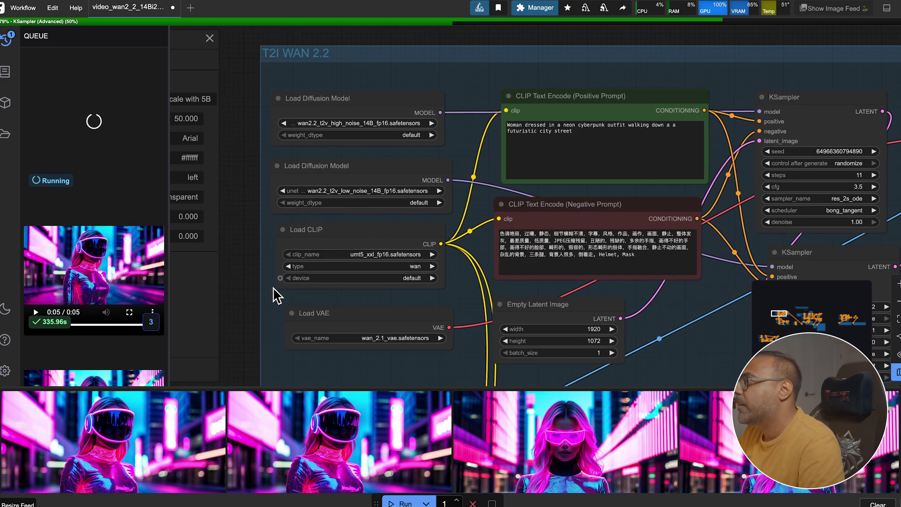
scroll(276, 294, down, 3)
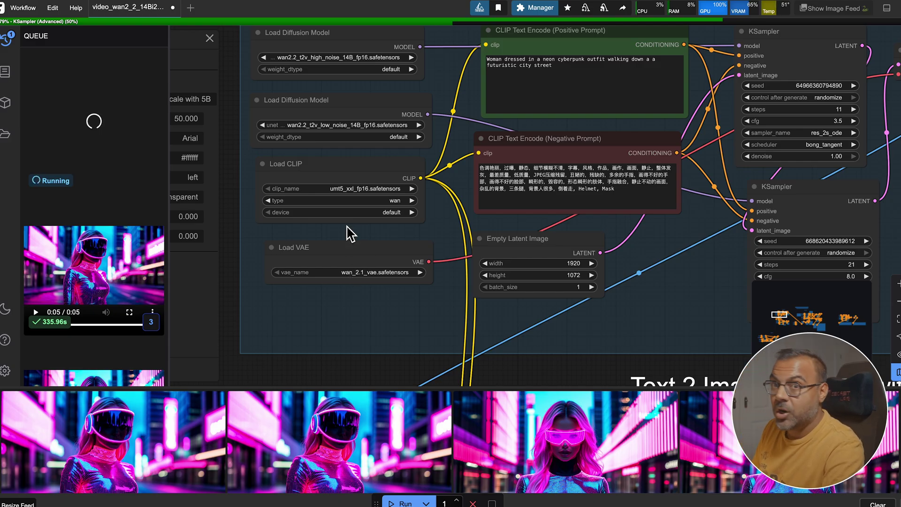
drag(322, 222, 215, 262)
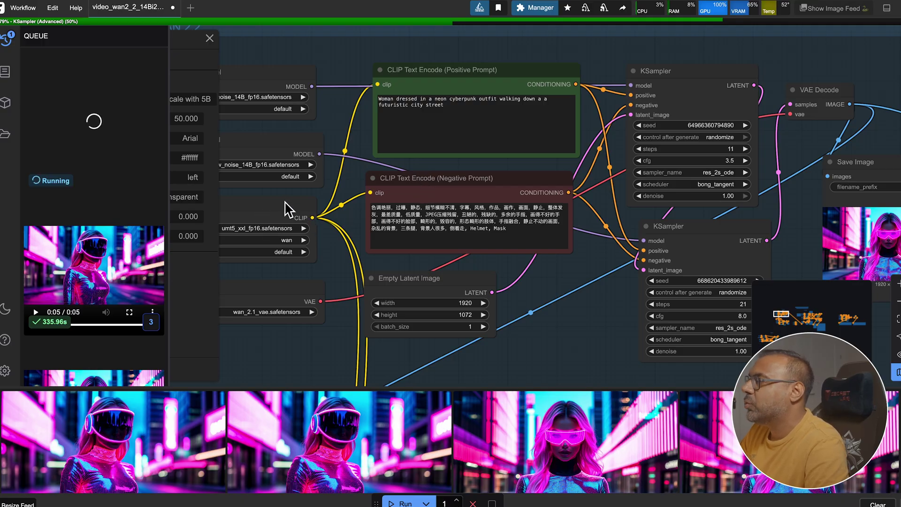
key(q)
Nudge Empty Latent Image right and shift both KSampler nodes up and left.
click(388, 300)
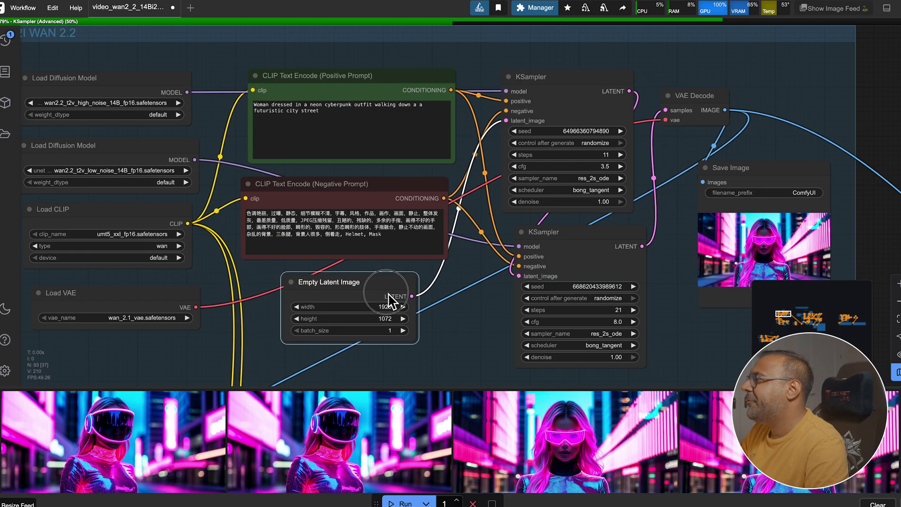
drag(388, 300, 401, 296)
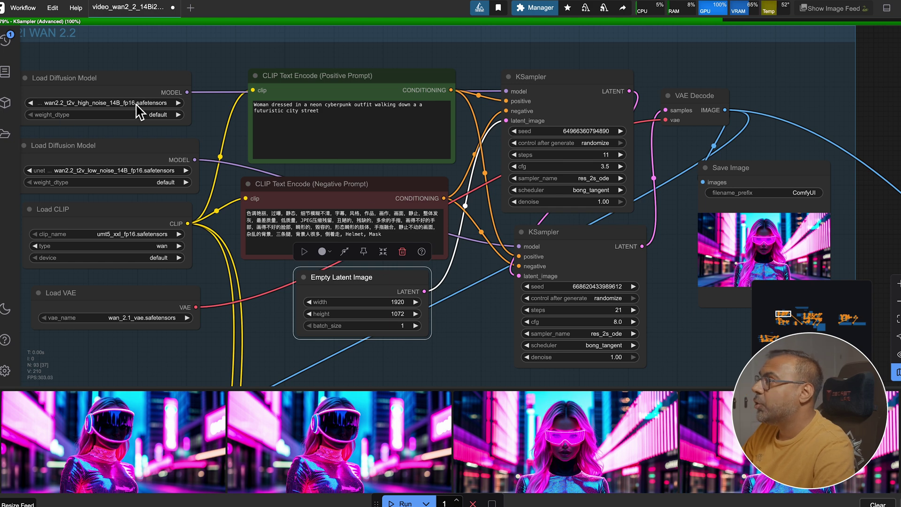
drag(597, 275, 569, 279)
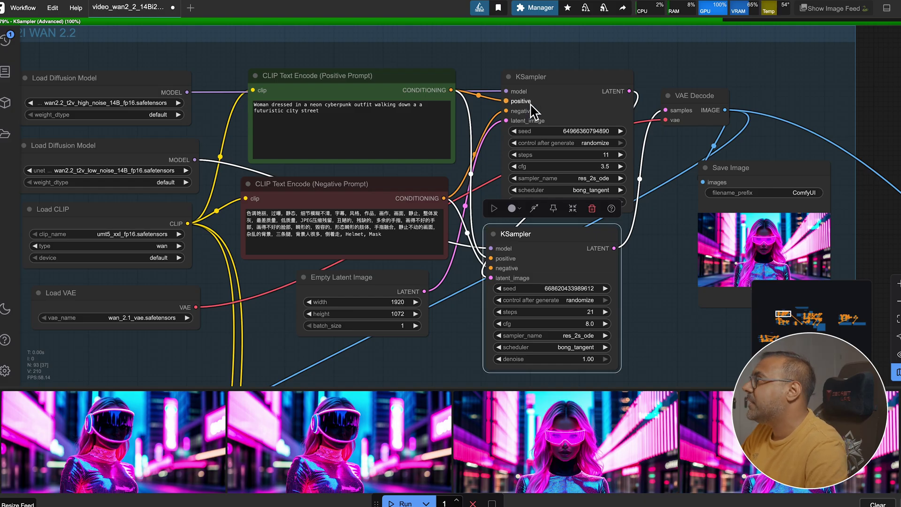
drag(521, 107, 506, 97)
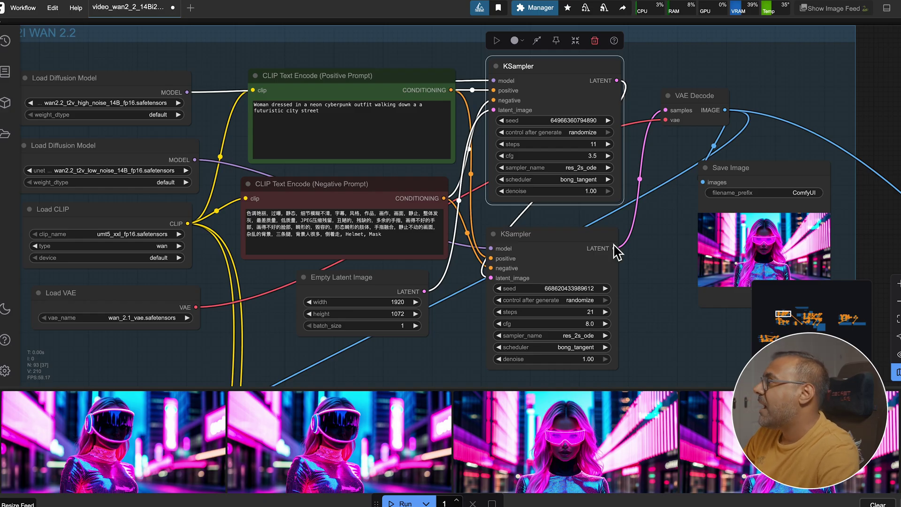
Move the Save Image node up-left and preview a generated neon image from the feed.
scroll(887, 162, right, 10)
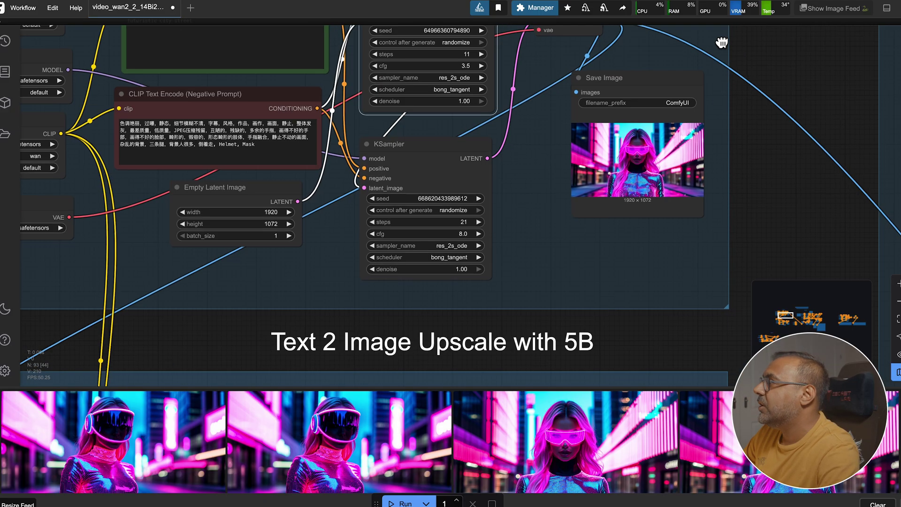
drag(539, 125, 481, 104)
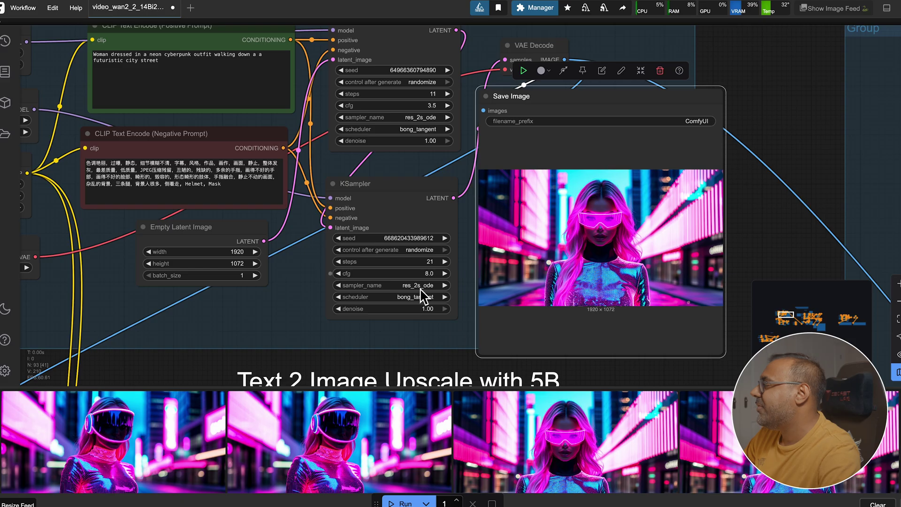
click(349, 447)
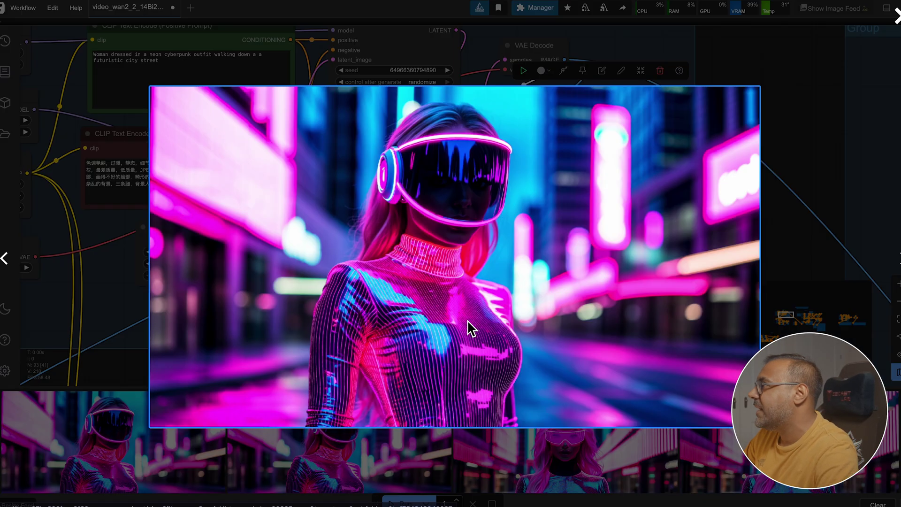
click(569, 52)
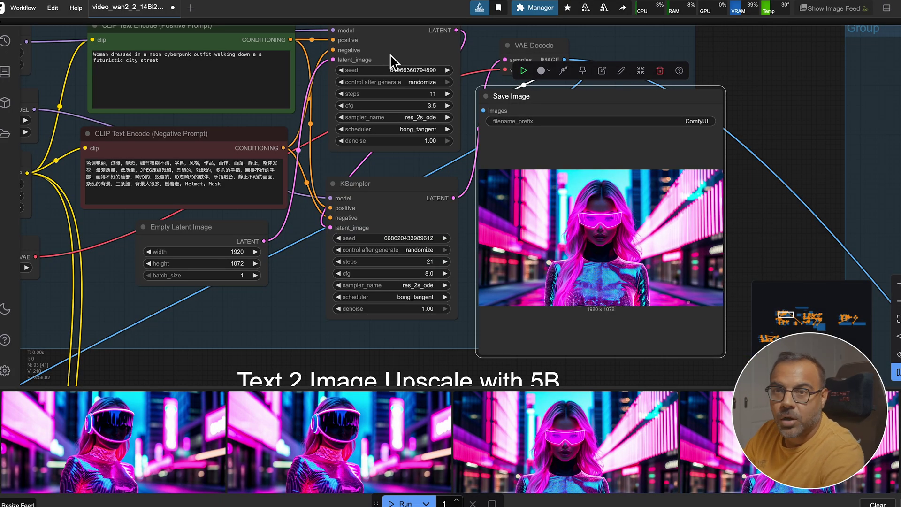
Undo the last layout change and pan toward the Text 2 Image Upscale with 5B group.
scroll(422, 104, up, 3)
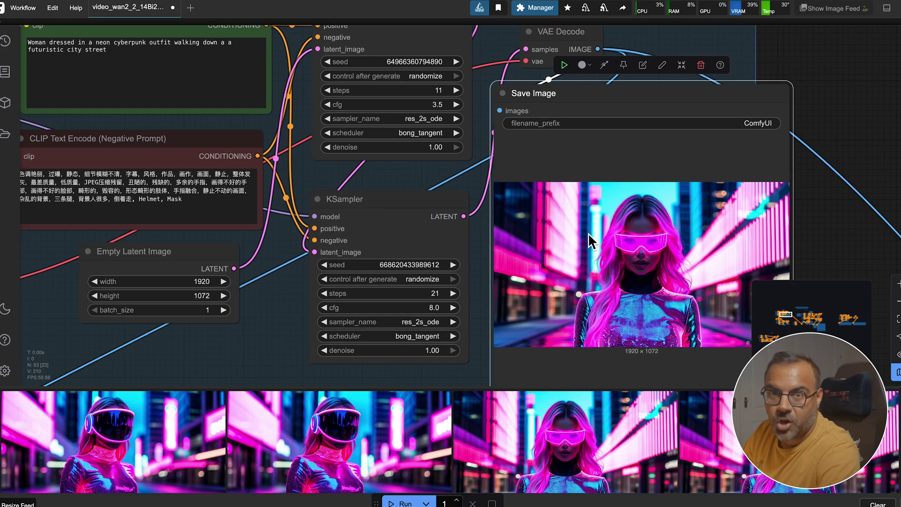
scroll(740, 258, down, 3)
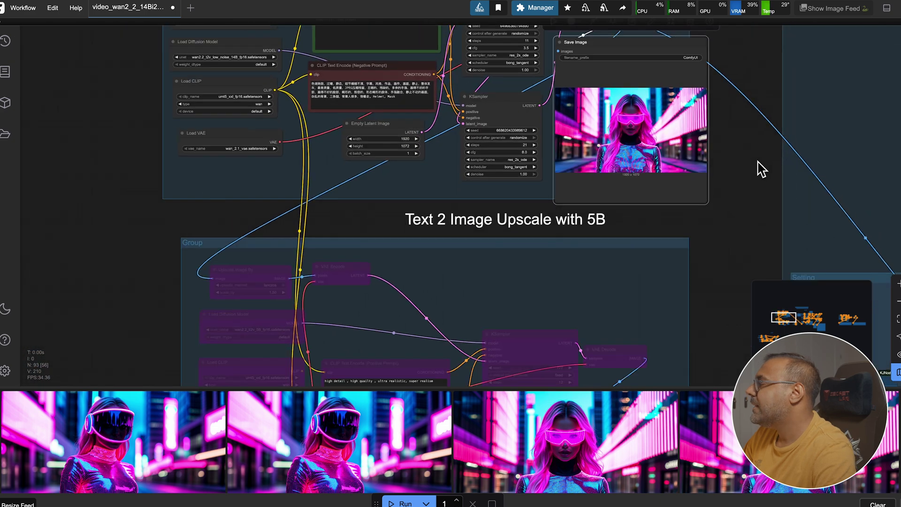
scroll(714, 261, right, 5)
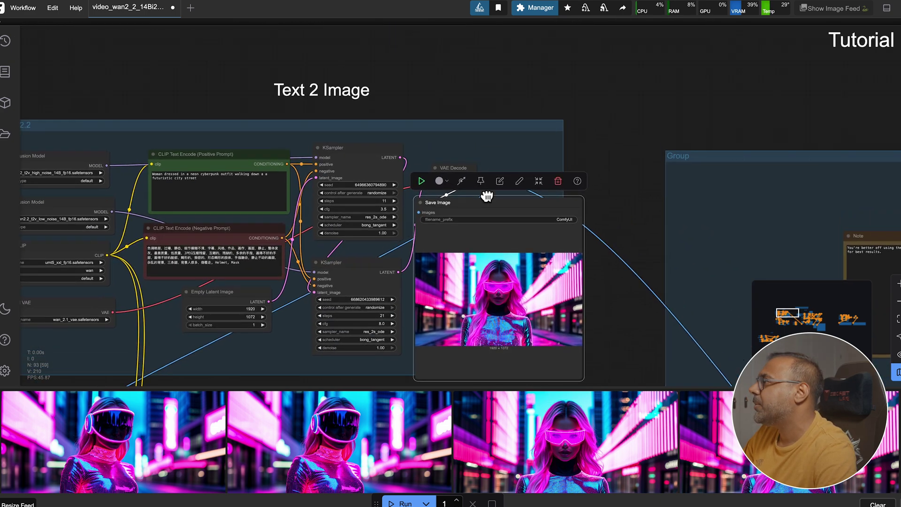
key(ctrl+z)
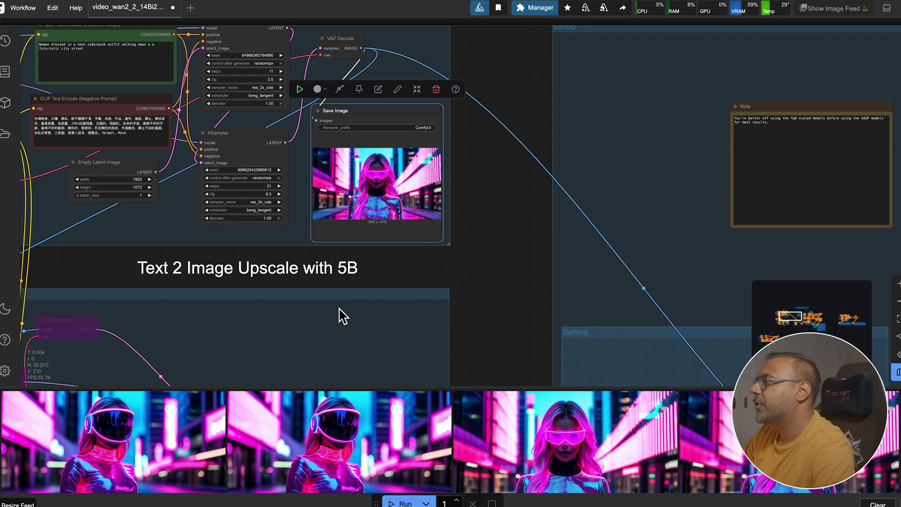
scroll(480, 260, left, 5)
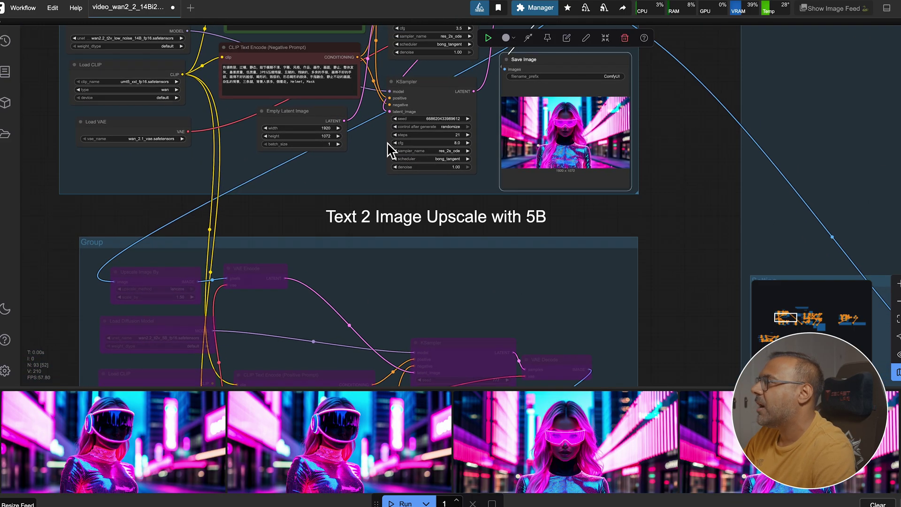
Realign the upscale group's Load CLIP, Load VAE and positive prompt nodes.
scroll(80, 293, up, 3)
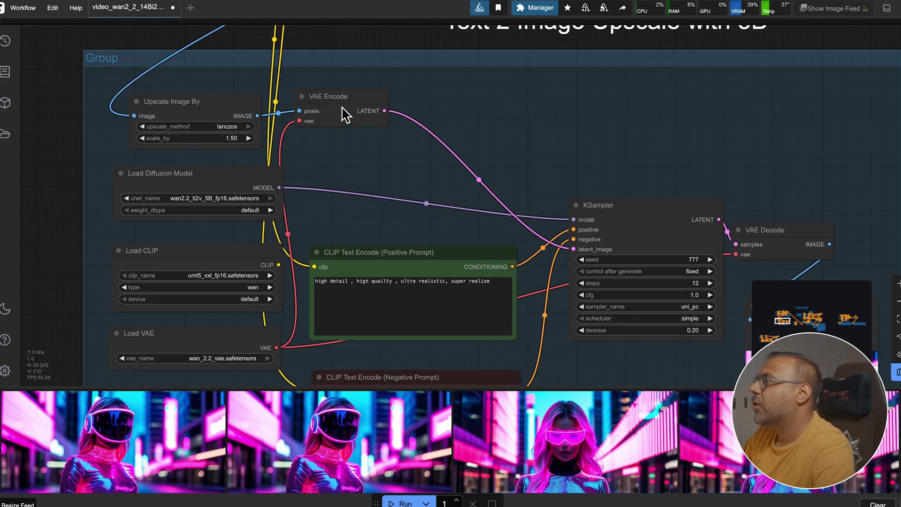
drag(180, 235, 161, 165)
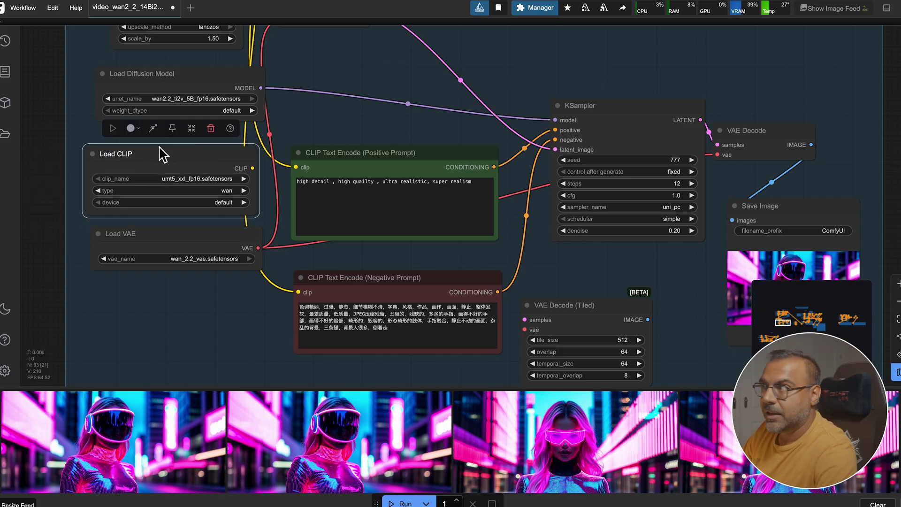
drag(197, 154, 147, 158)
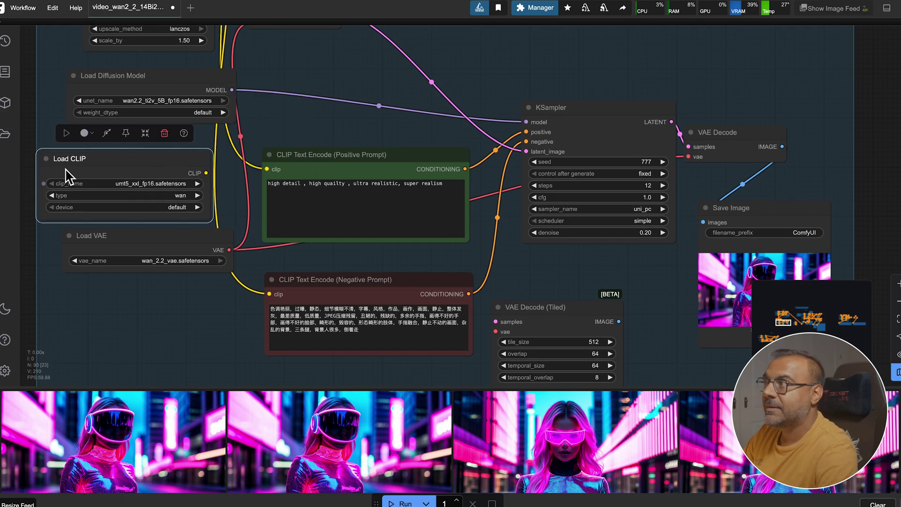
scroll(35, 107, up, 5)
scroll(94, 187, down, 10)
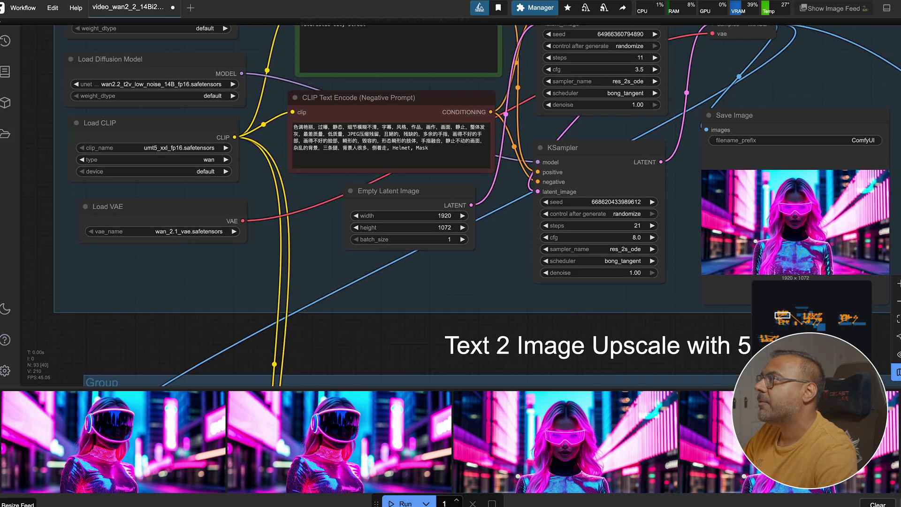
scroll(141, 234, up, 5)
drag(150, 241, 146, 251)
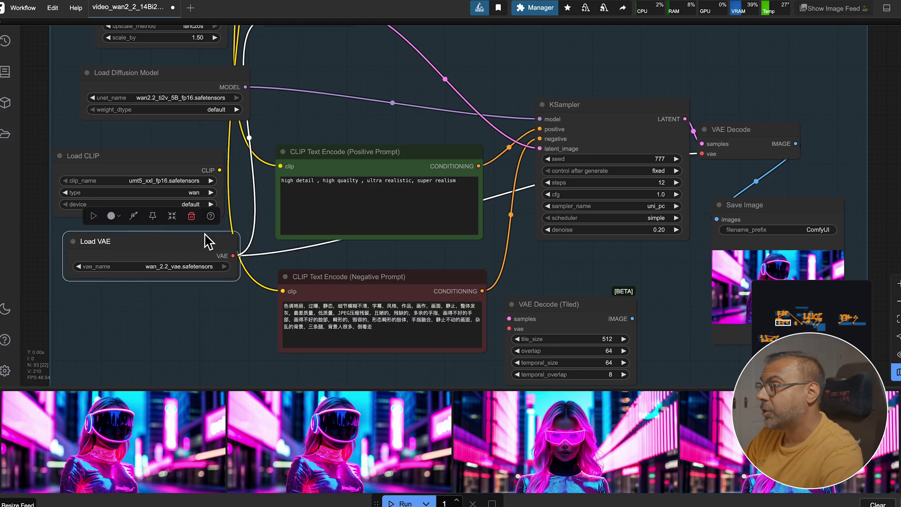
scroll(82, 158, up, 3)
click(319, 234)
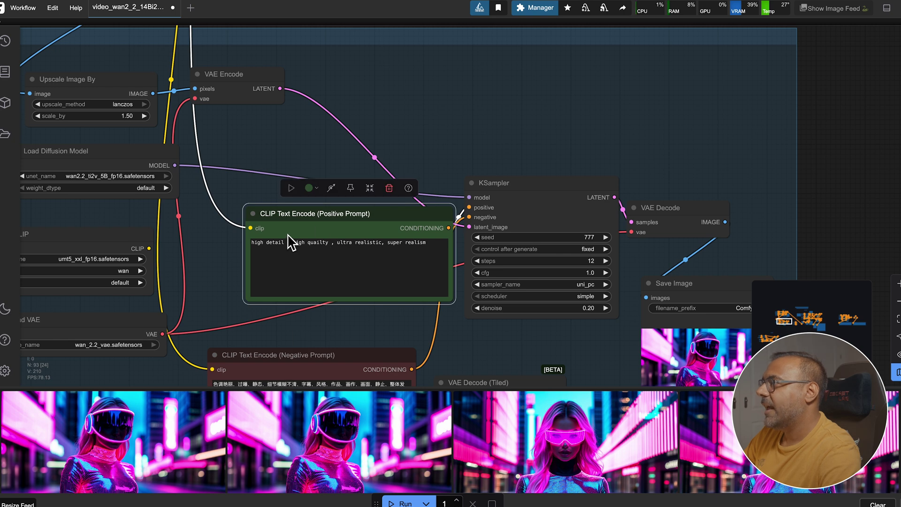
drag(292, 241, 268, 251)
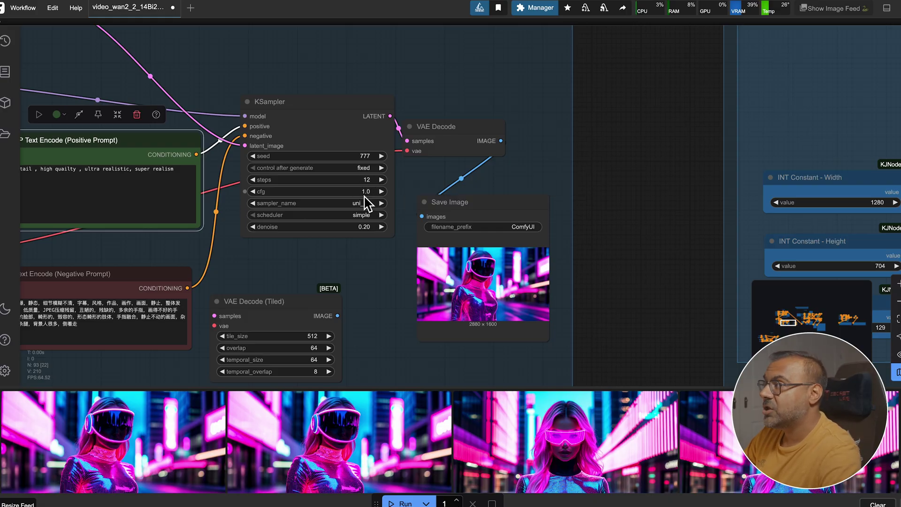
Enlarge the Save Image node to inspect the 2880×1600 upscaled neon image.
drag(441, 202, 430, 169)
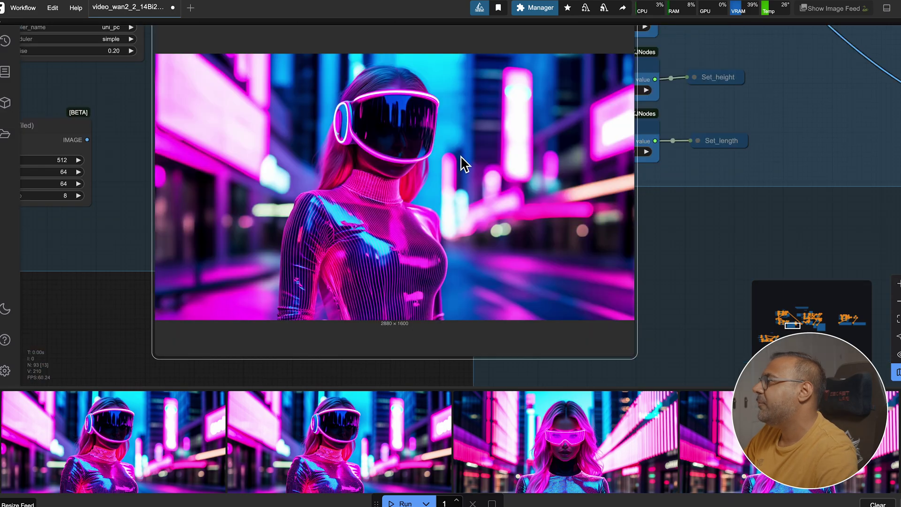
scroll(177, 263, left, 3)
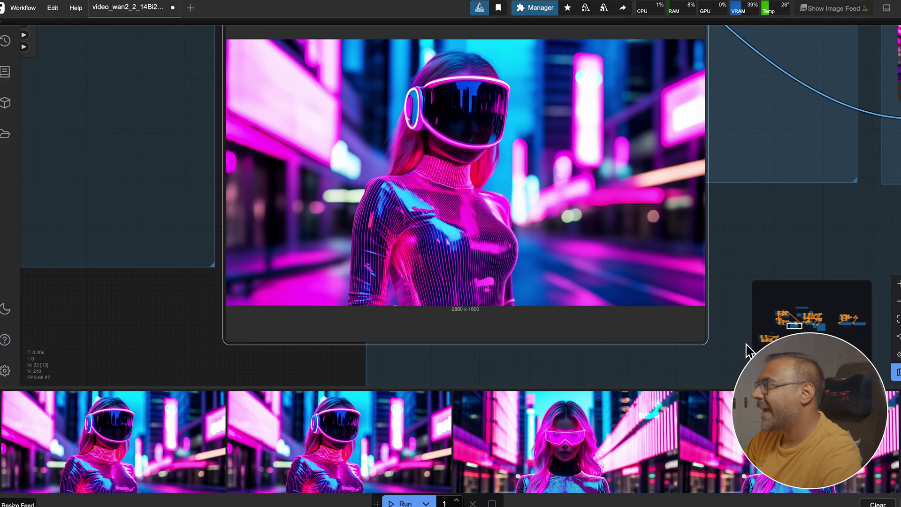
drag(710, 354, 635, 353)
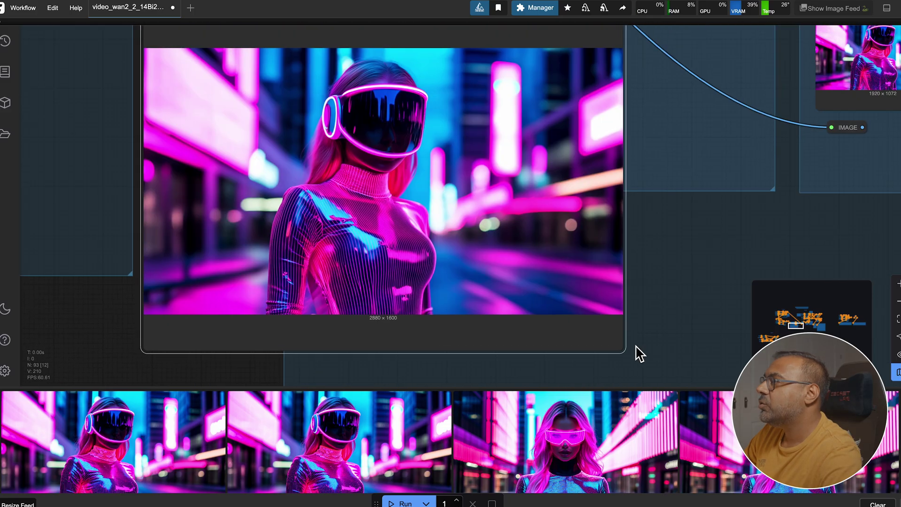
scroll(610, 353, up, 2)
scroll(586, 352, down, 5)
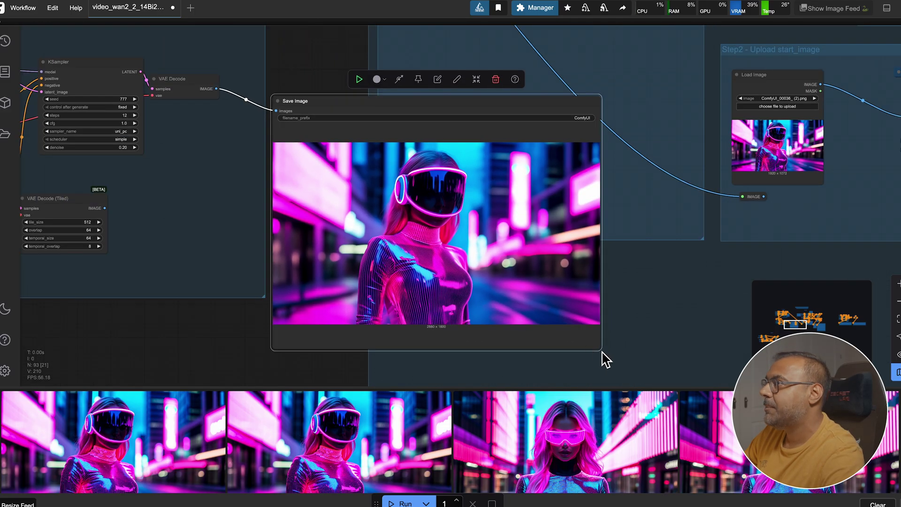
scroll(605, 363, right, 3)
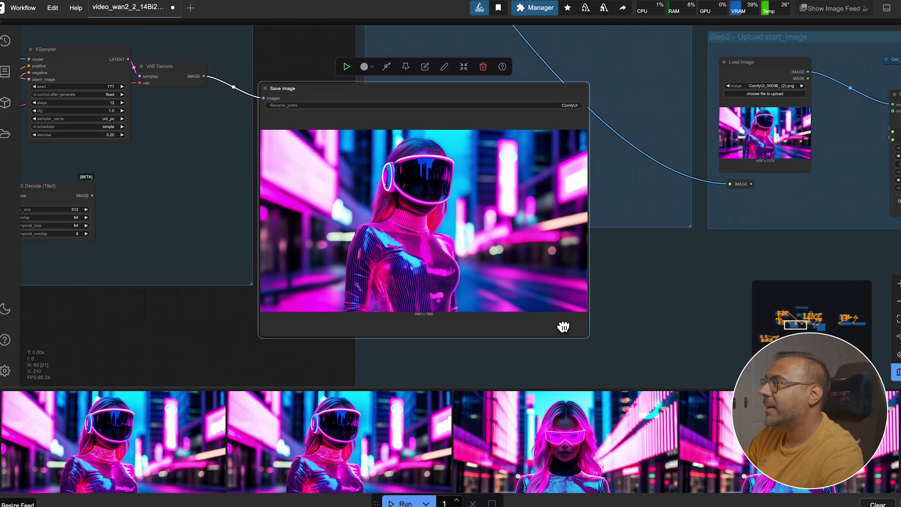
scroll(555, 350, left, 5)
click(490, 157)
Fit the workflow, zoom into Step1 model loaders and list LoraLoaderModelOnly's lora_name files.
key(.)
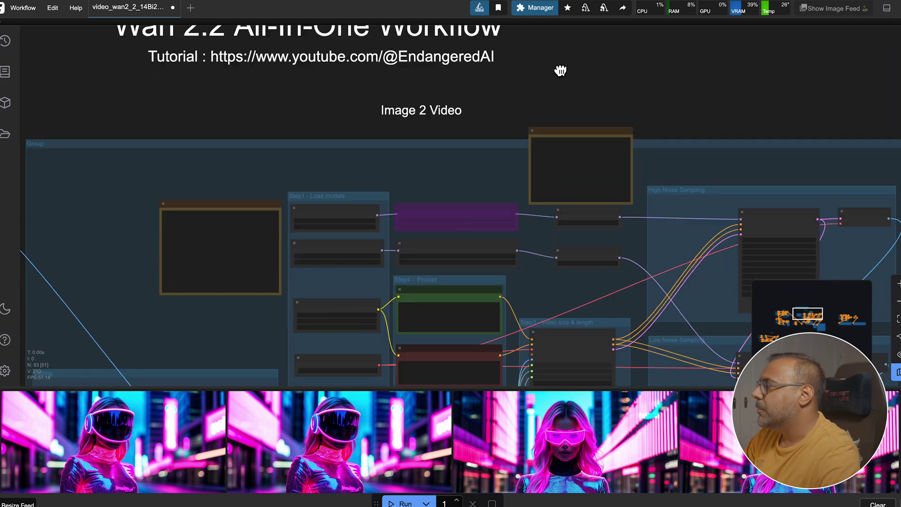
scroll(516, 42, up, 3)
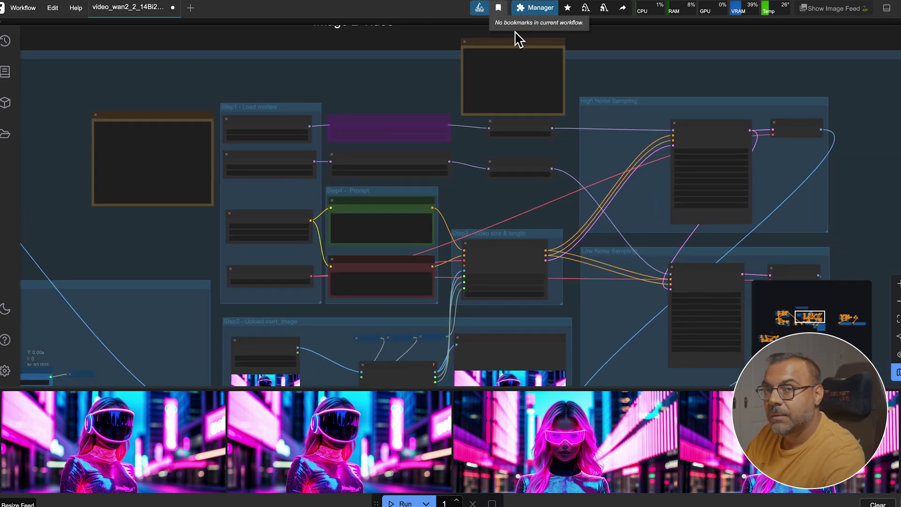
scroll(403, 117, down, 2)
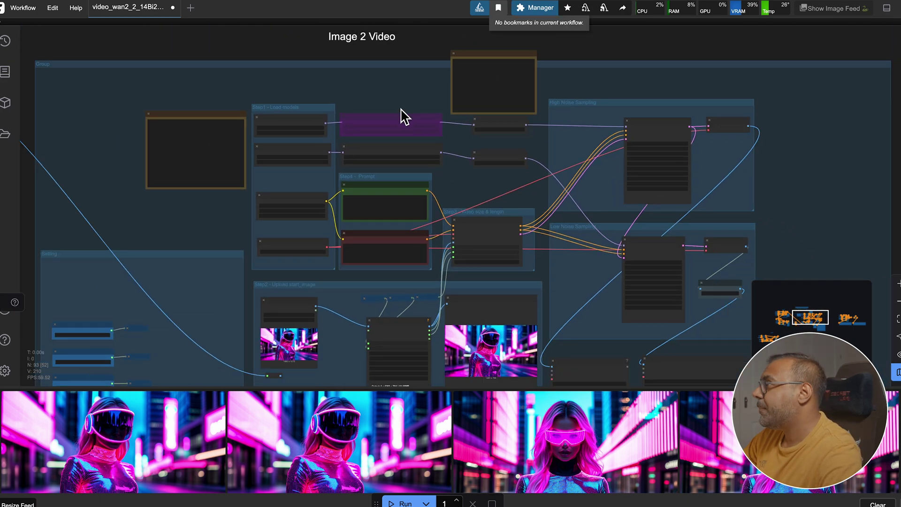
scroll(416, 126, up, 5)
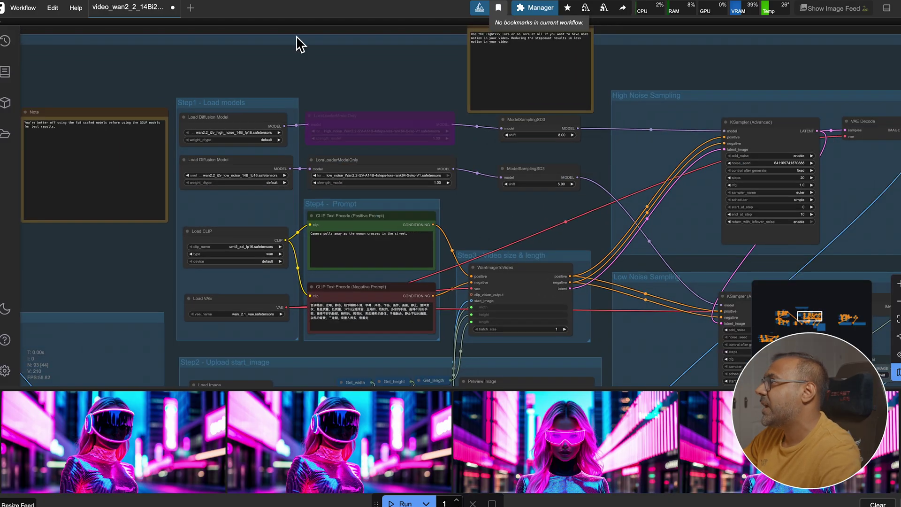
drag(211, 40, 234, 82)
scroll(300, 103, up, 3)
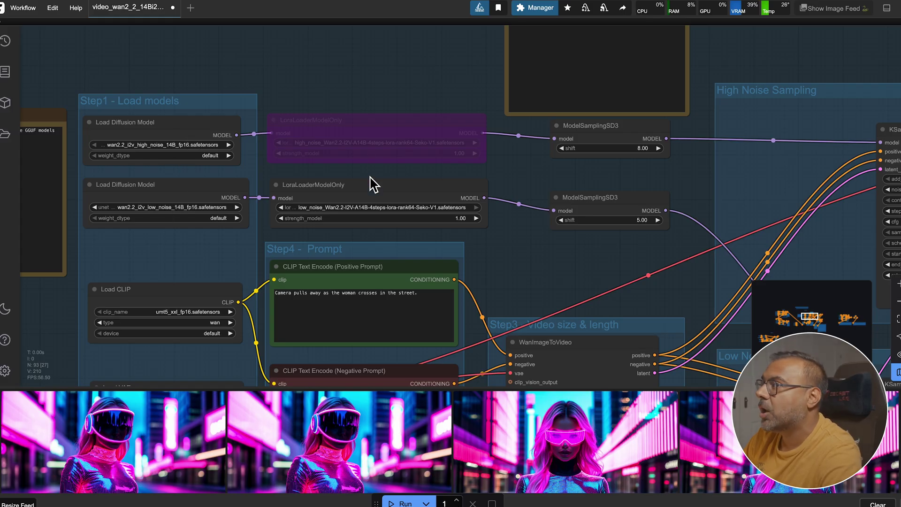
click(407, 206)
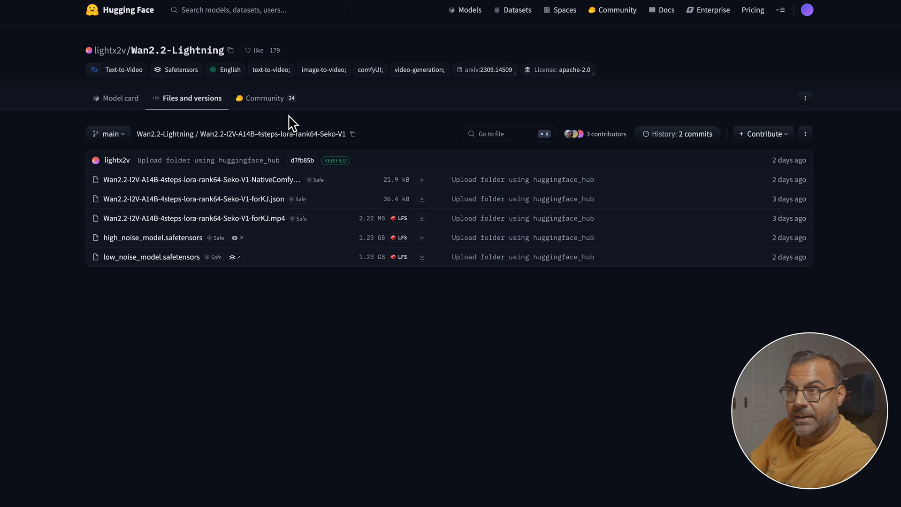
Browse the Wan2.2-I2V-A14B-4steps-lora-rank64-Seko-V1 folder, then return to the Wan2.2-Lightning root.
click(164, 134)
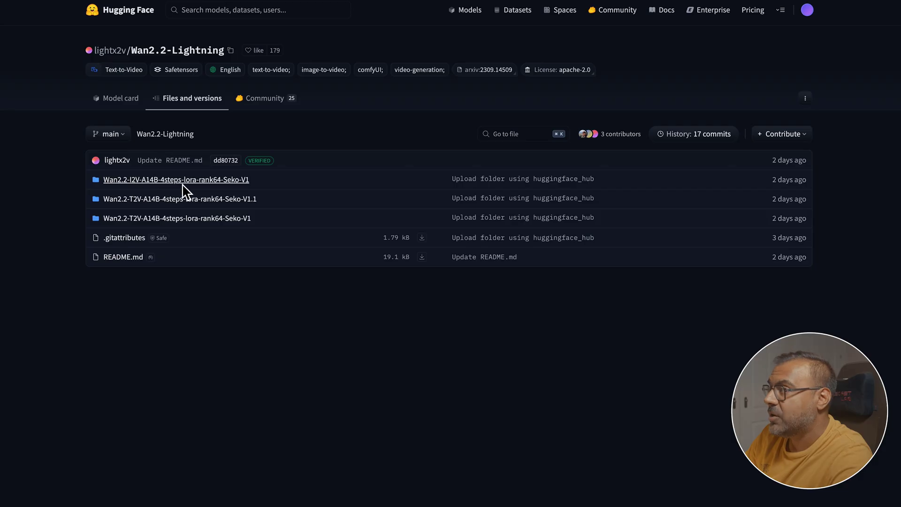
click(161, 187)
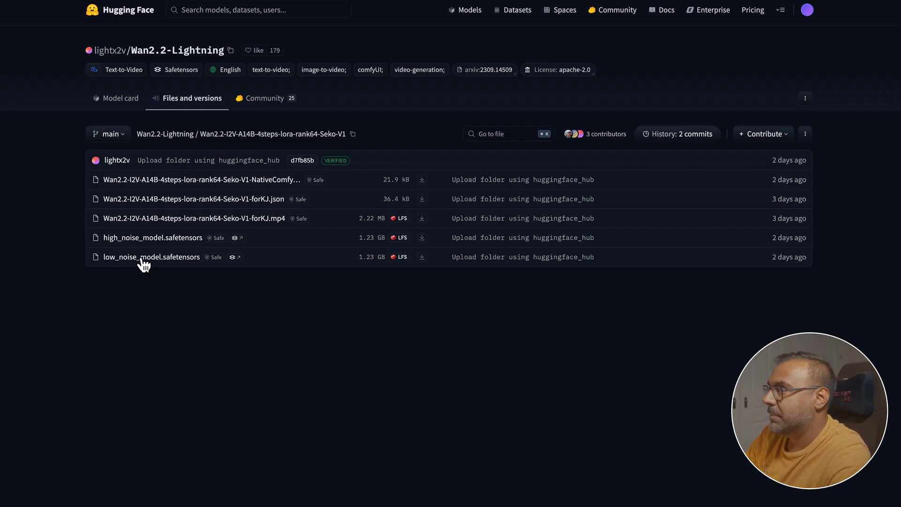
click(172, 135)
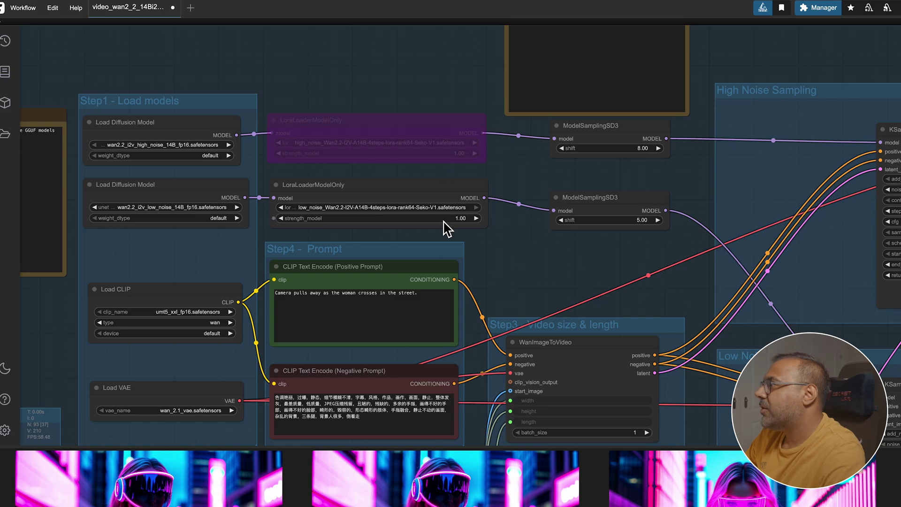
scroll(446, 225, up, 3)
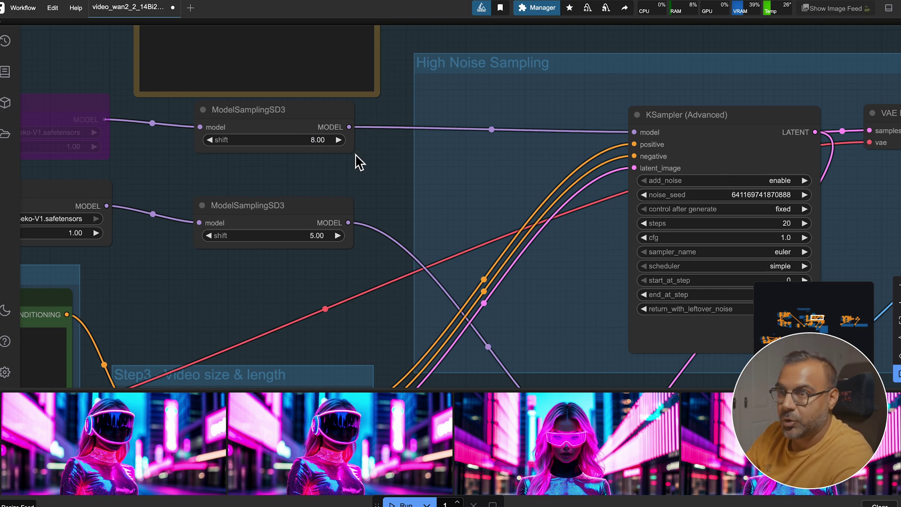
drag(184, 290, 385, 158)
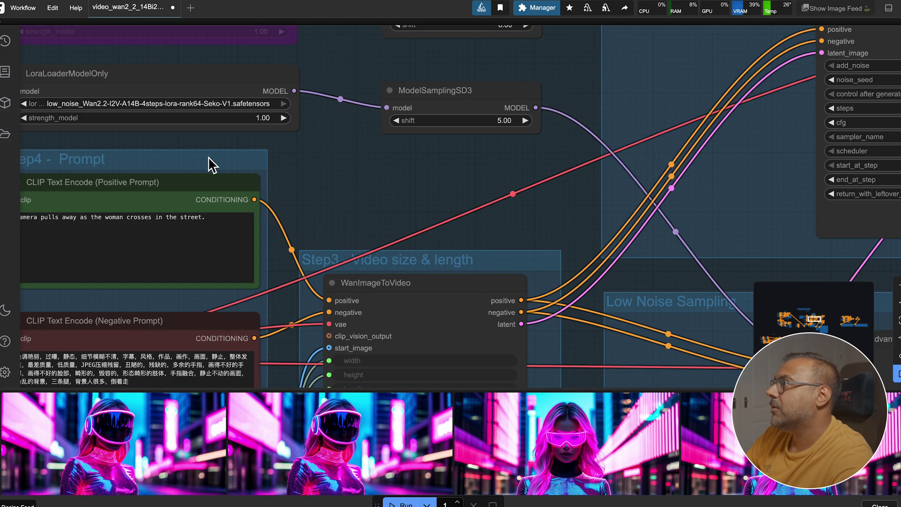
drag(443, 141, 396, 226)
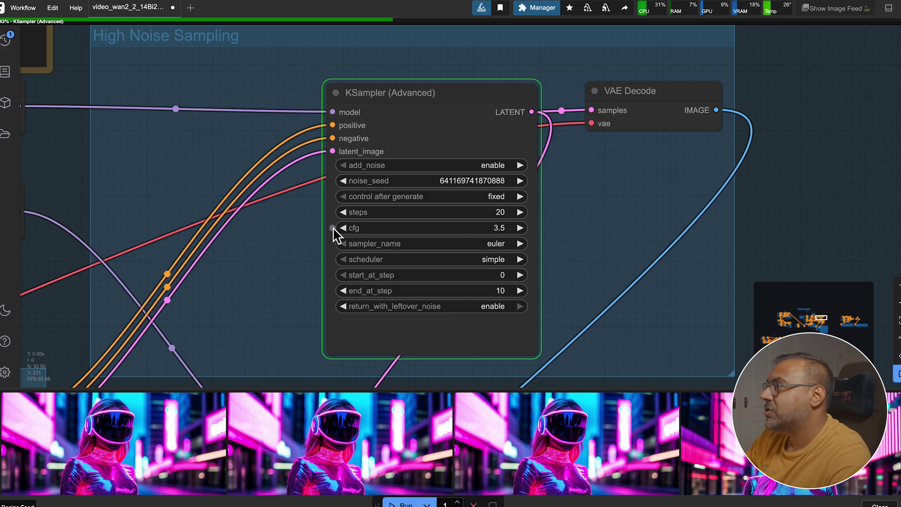
scroll(527, 295, down, 5)
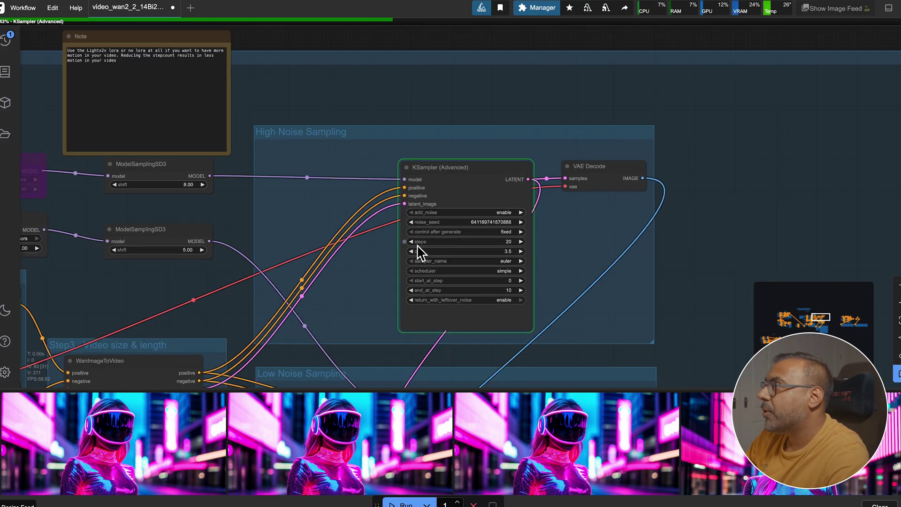
scroll(382, 40, down, 5)
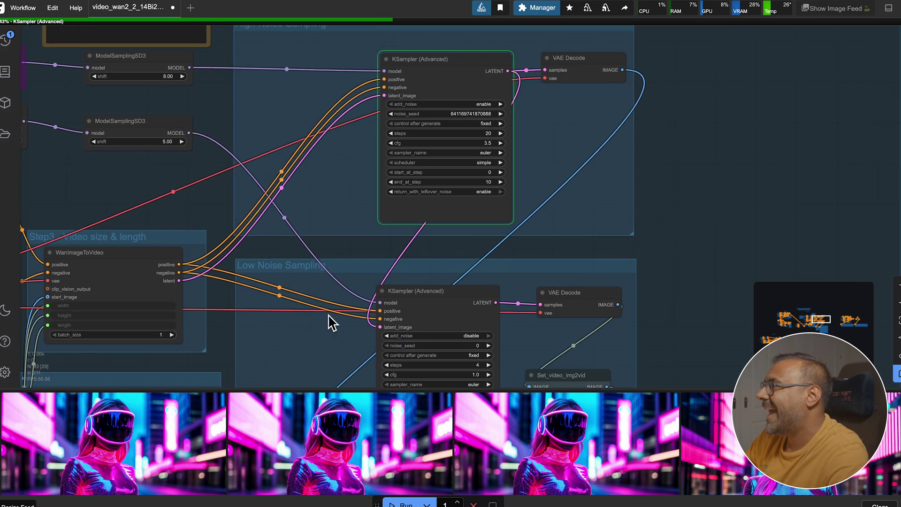
drag(215, 341, 533, 377)
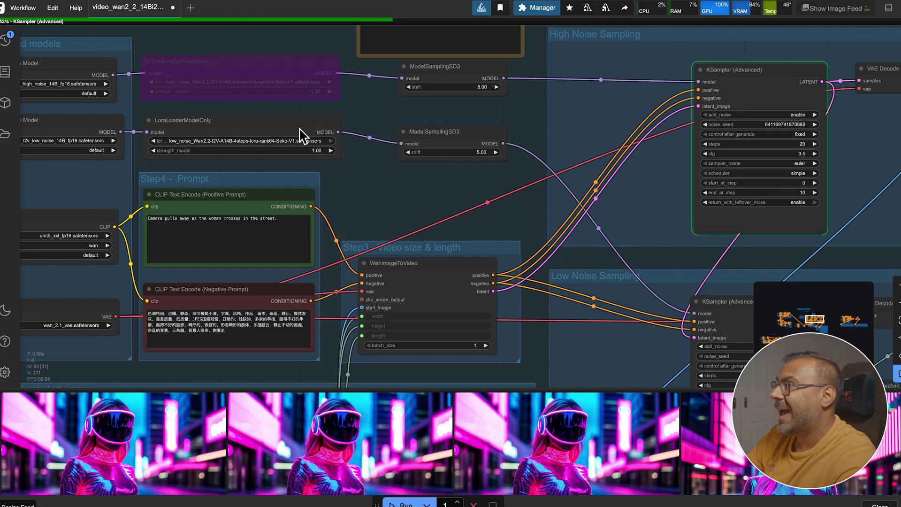
mouse_move(267, 122)
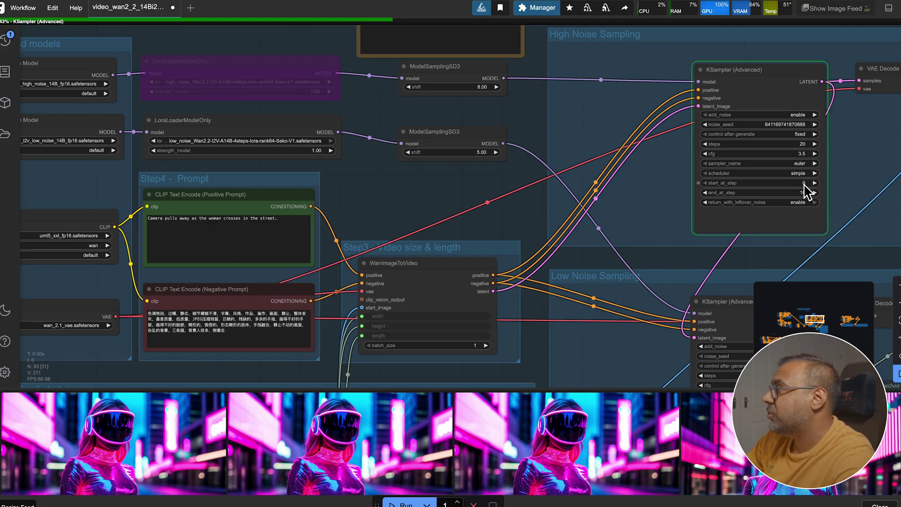
drag(551, 329, 317, 295)
drag(311, 261, 220, 193)
drag(714, 178, 739, 300)
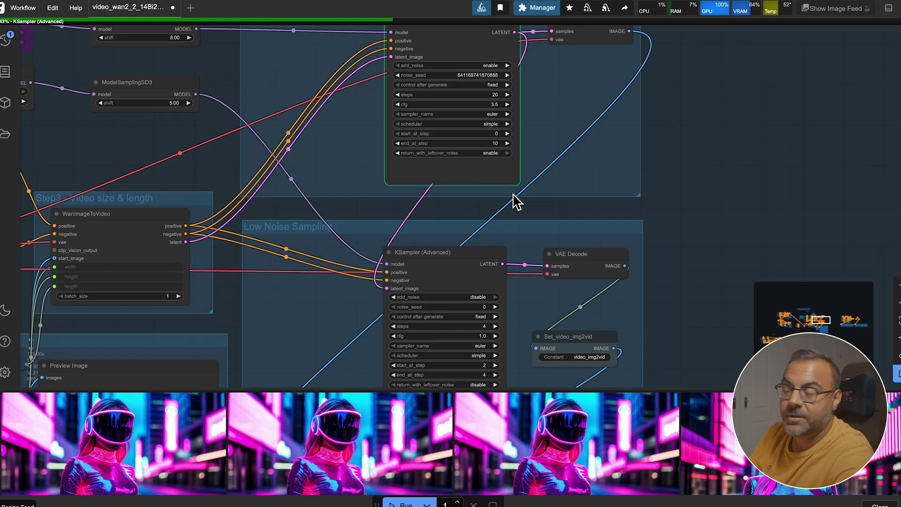
scroll(516, 201, down, 5)
scroll(684, 175, up, 2)
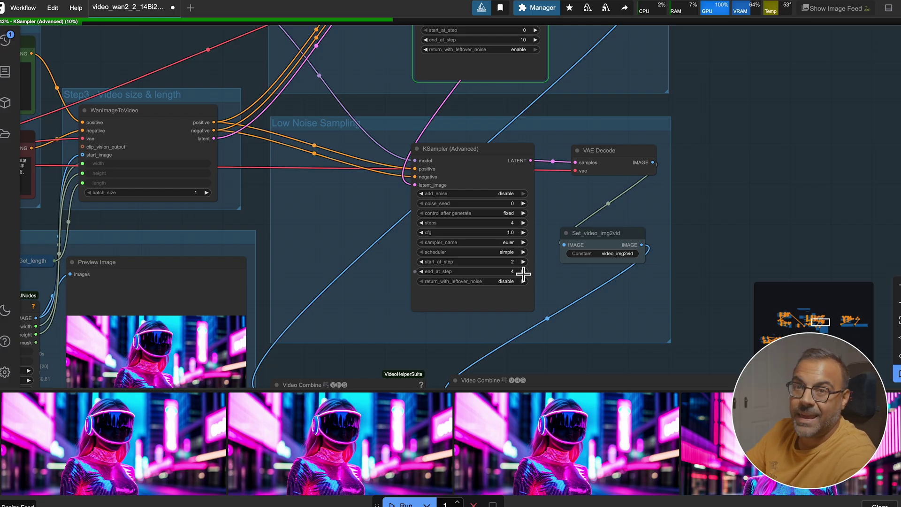
scroll(448, 167, up, 5)
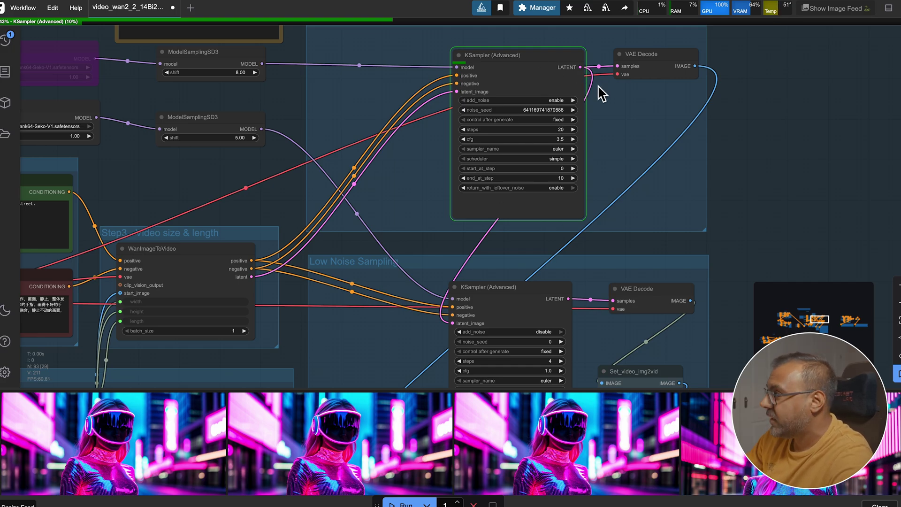
scroll(602, 94, down, 5)
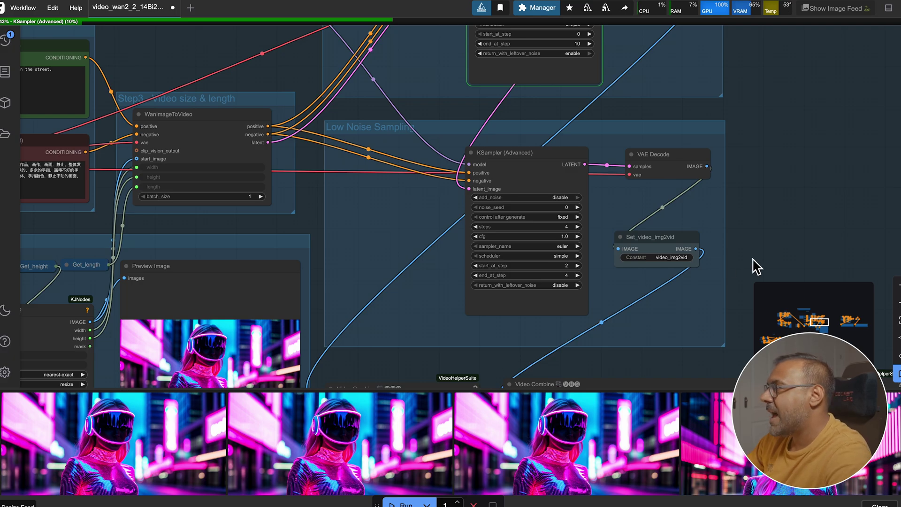
scroll(516, 281, down, 5)
scroll(287, 333, right, 6)
scroll(286, 333, down, 4)
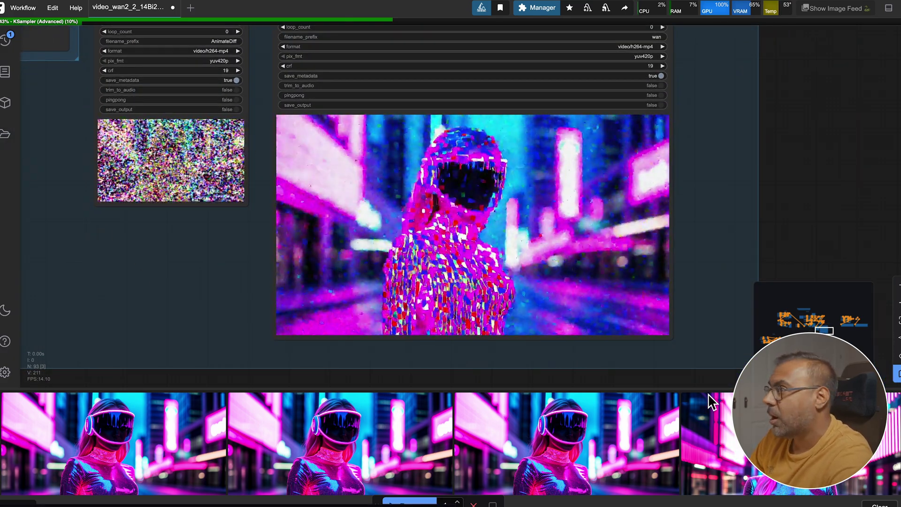
scroll(537, 302, up, 10)
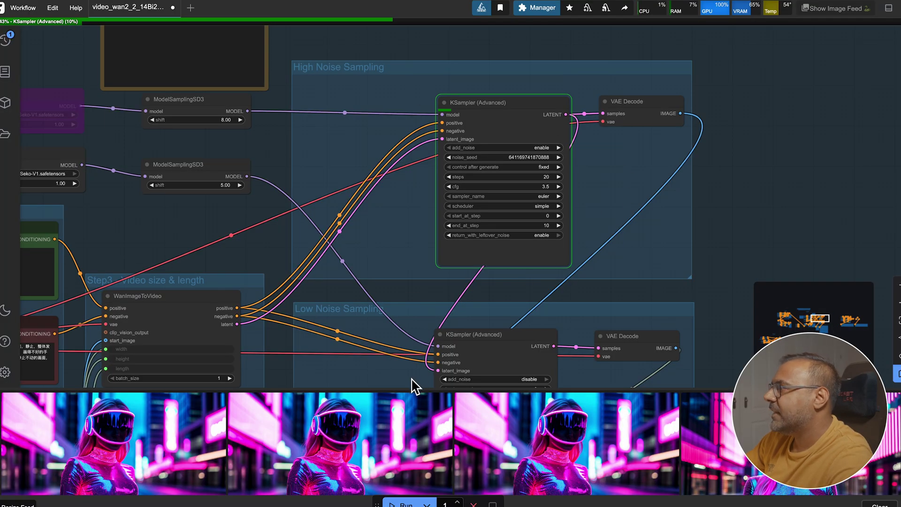
drag(274, 385, 240, 166)
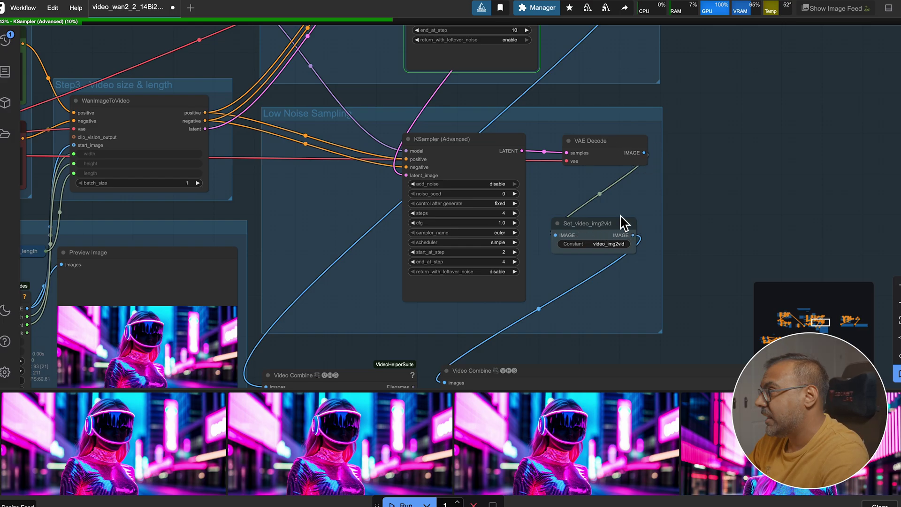
drag(693, 305, 195, 291)
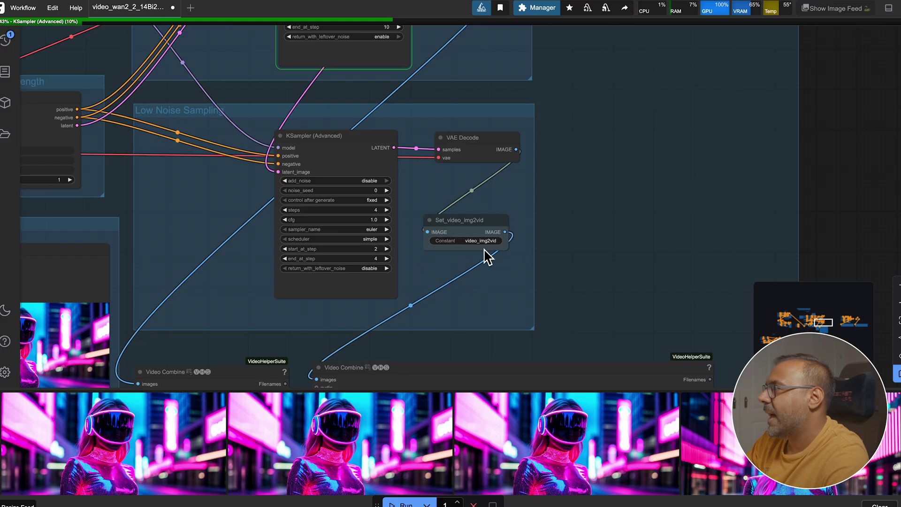
scroll(842, 191, right, 10)
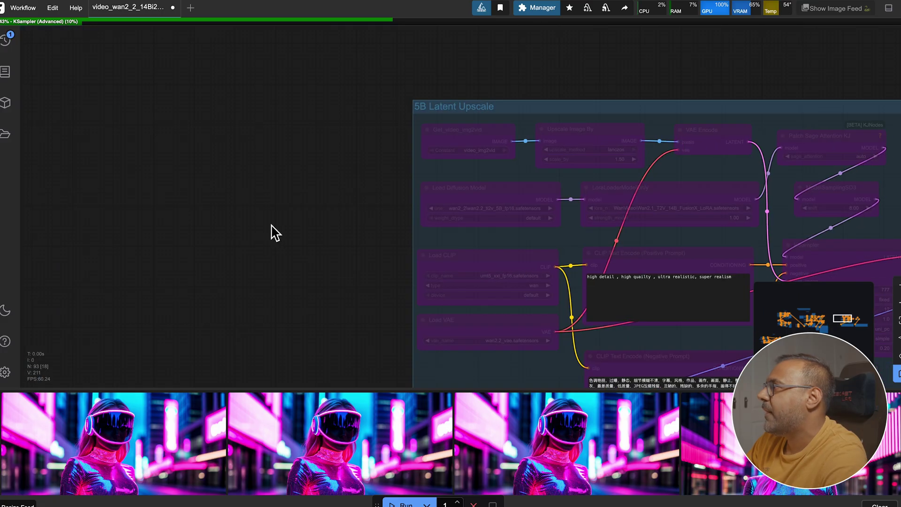
scroll(272, 231, right, 3)
scroll(247, 310, right, 3)
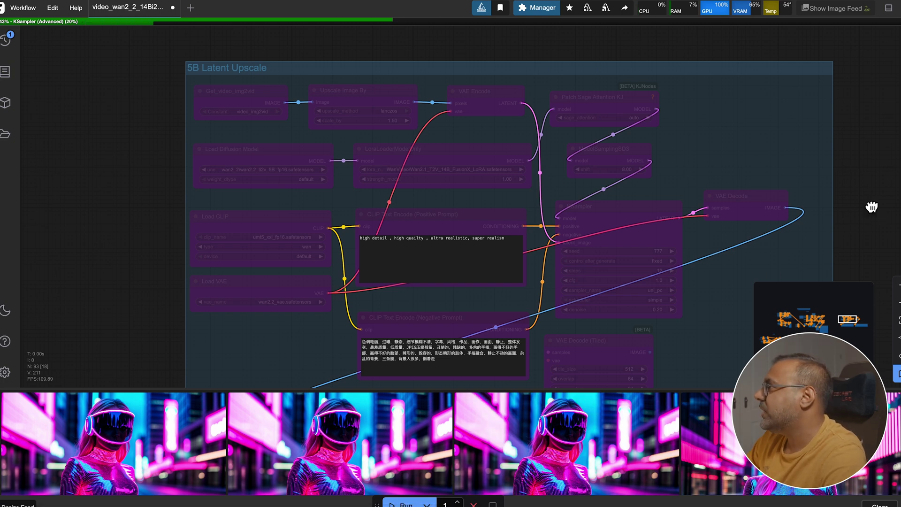
drag(871, 205, 834, 201)
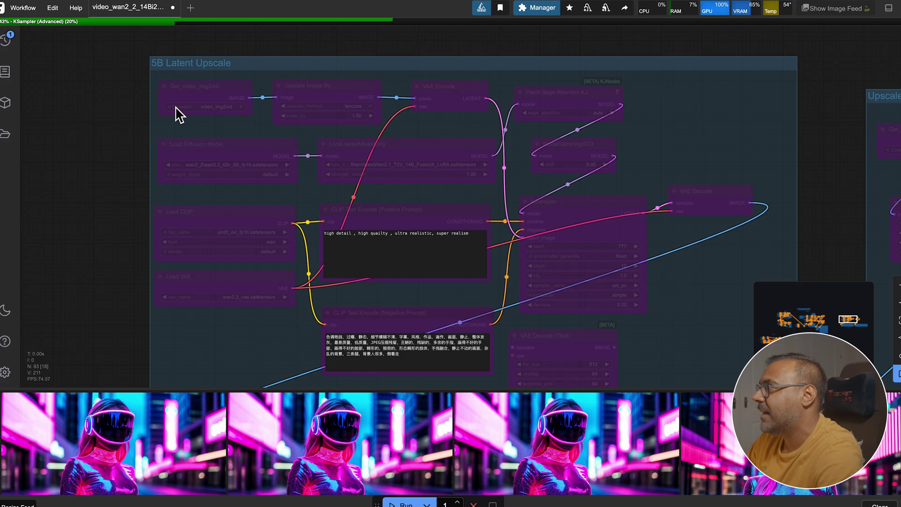
scroll(392, 169, down, 5)
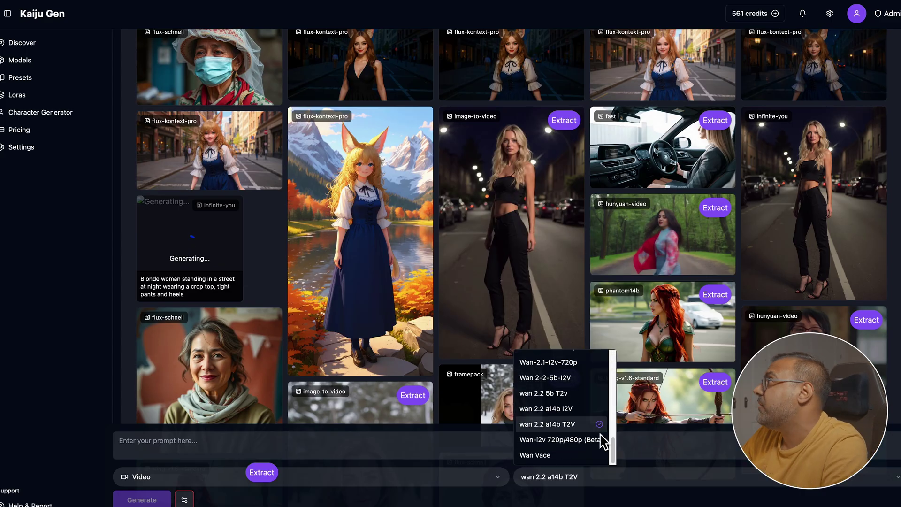
Switch the generation type to Image using the wan 2.2 image model.
scroll(593, 428, up, 2)
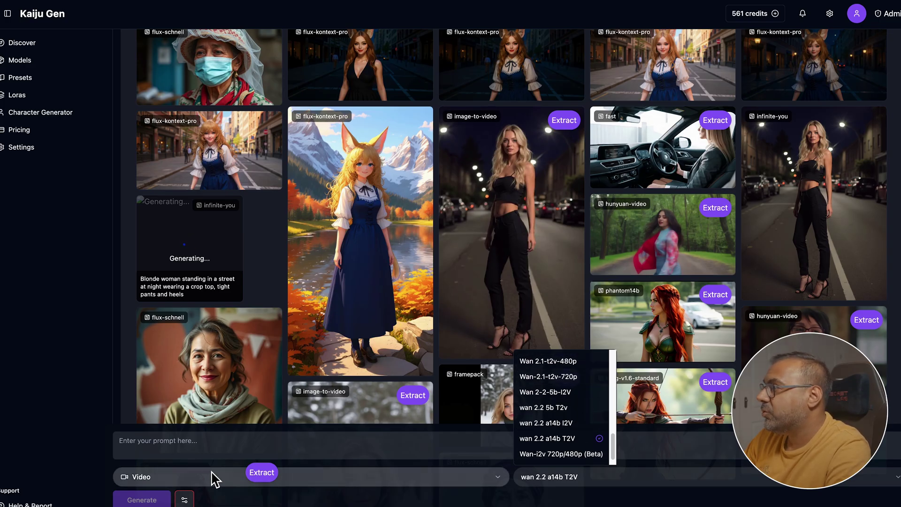
click(187, 481)
click(142, 439)
click(558, 475)
click(554, 459)
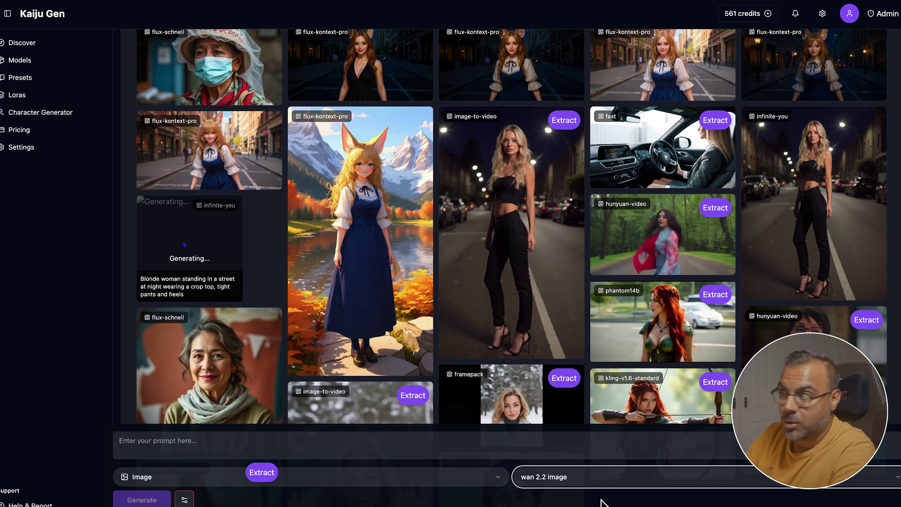
Copy the fox-eared girl image's link and switch back to the video models.
mouse_move(358, 167)
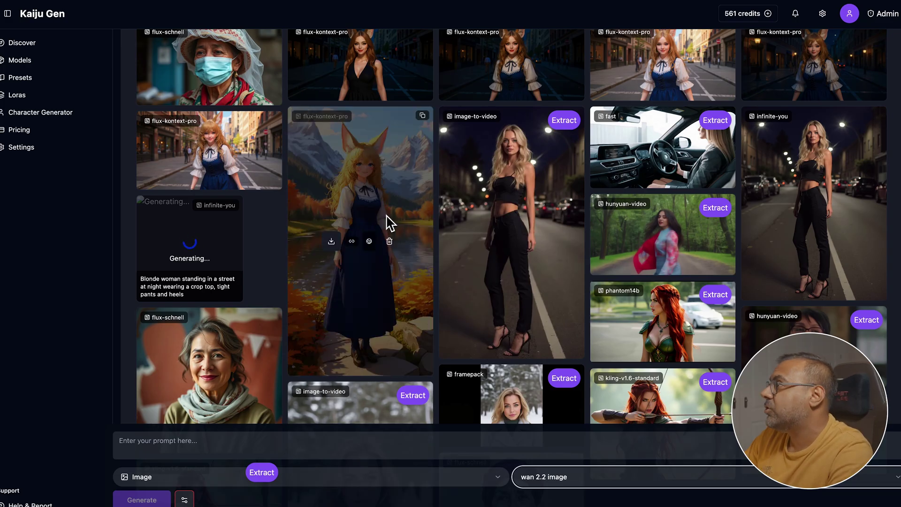
click(351, 240)
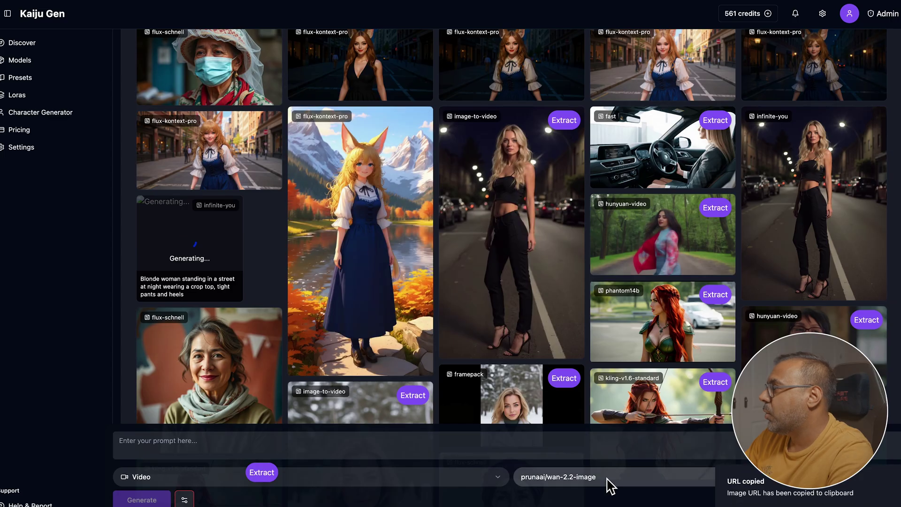
click(608, 477)
scroll(590, 453, down, 10)
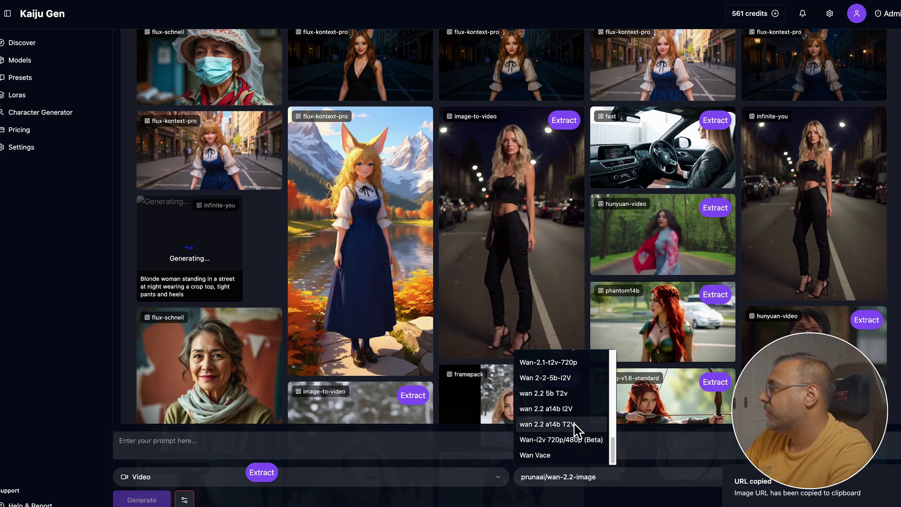
Select the wan 2.2 a14b I2V model and check the pasted fox image URL.
click(558, 408)
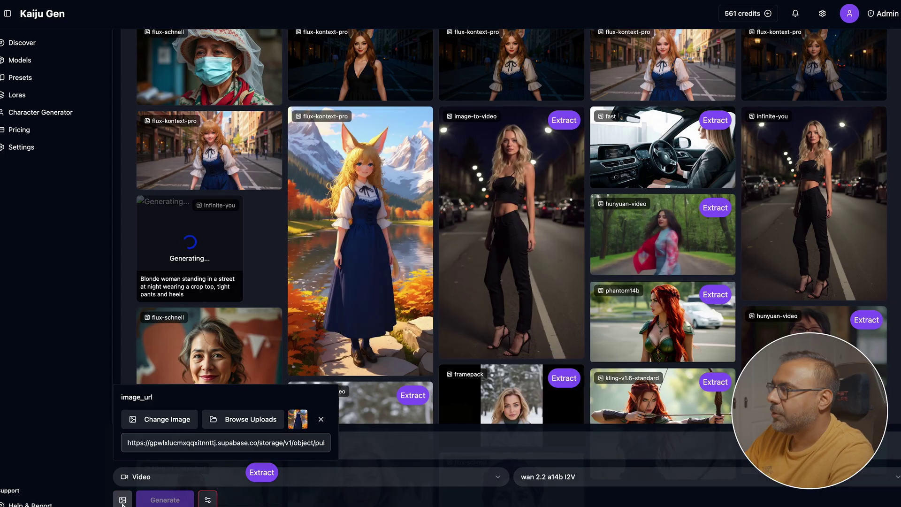
triple_click(209, 443)
key(End)
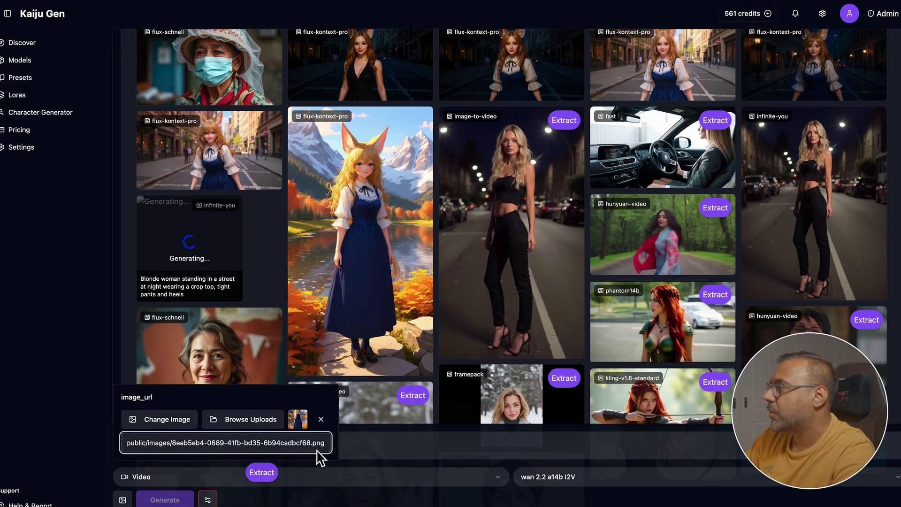
click(318, 455)
click(174, 438)
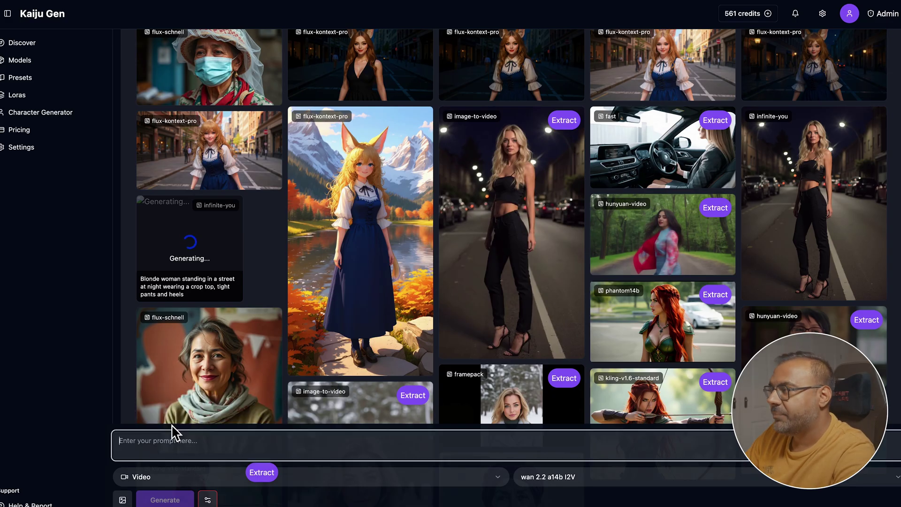
Turn off enable_safety_checker in the advanced generation settings.
click(207, 500)
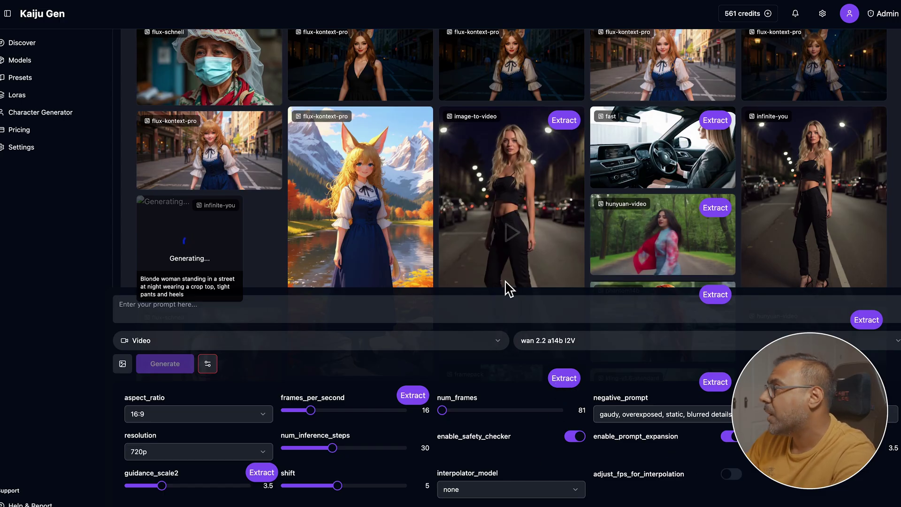
click(207, 363)
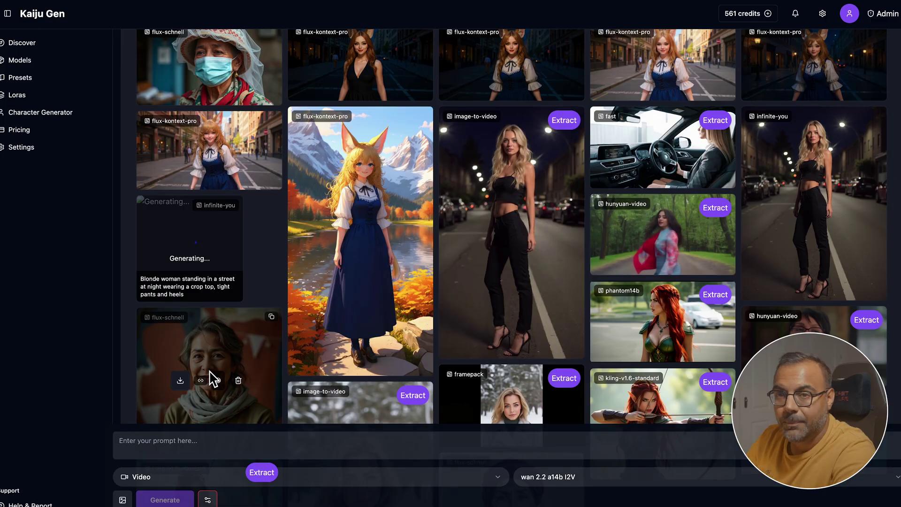
click(207, 499)
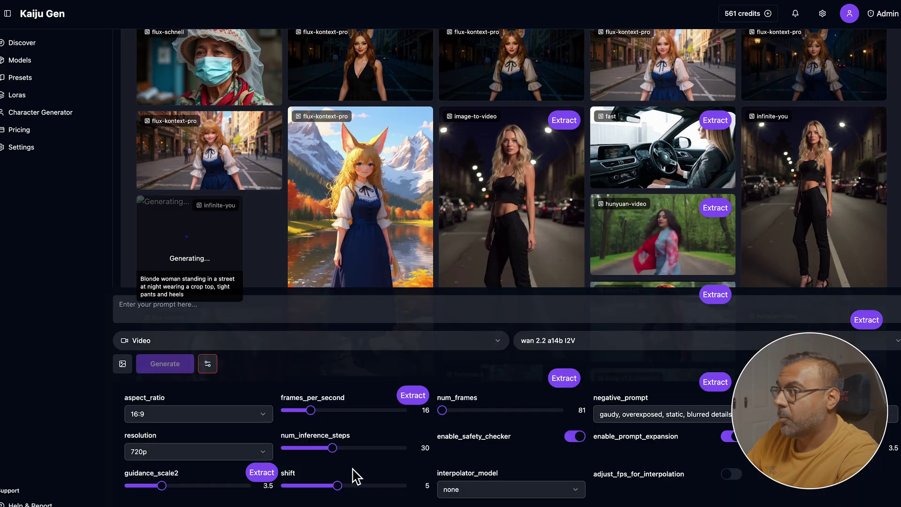
click(574, 436)
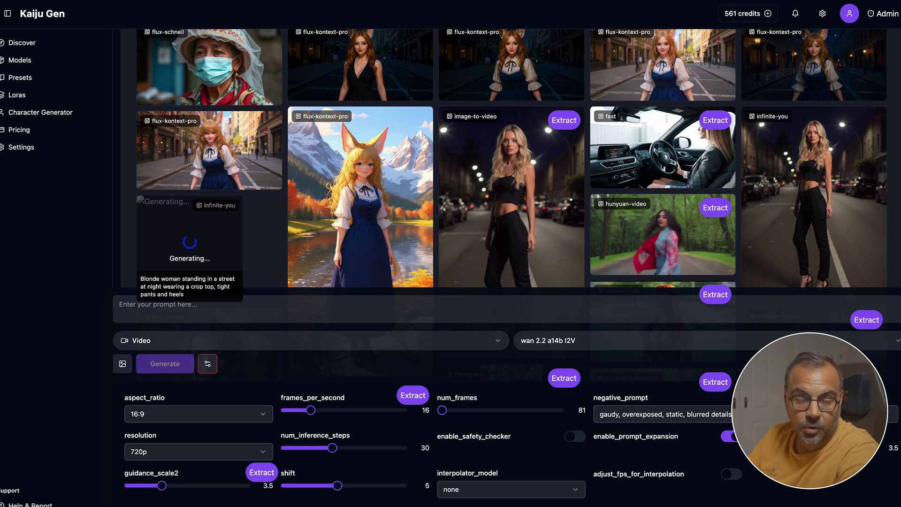
key(Escape)
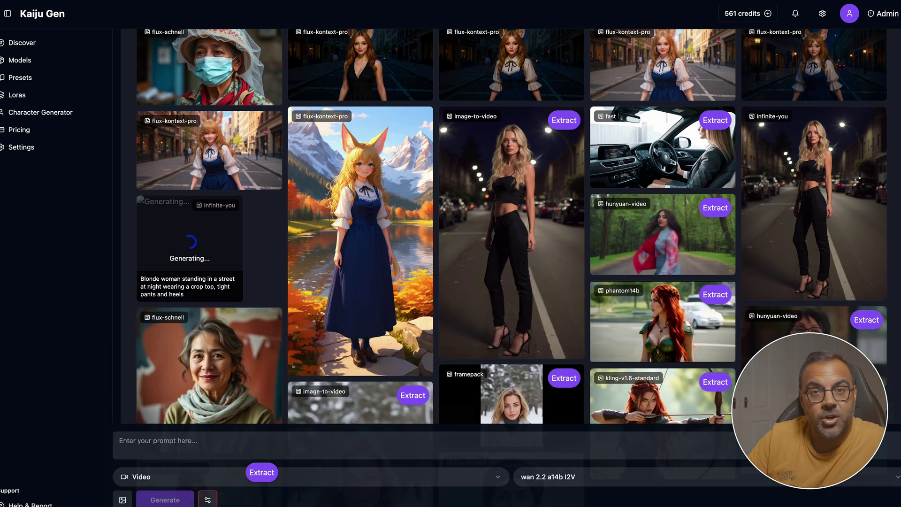